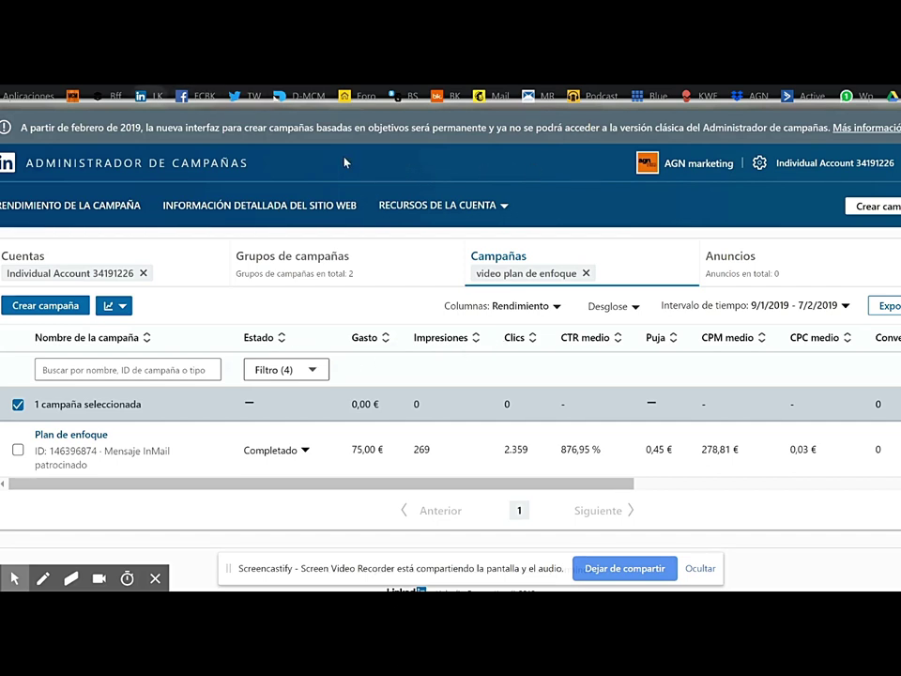
# - Go from the LinkedIn home page to the Publicitar product and start creating an ad to reach the ad accounts list
pyautogui.click(151, 96)
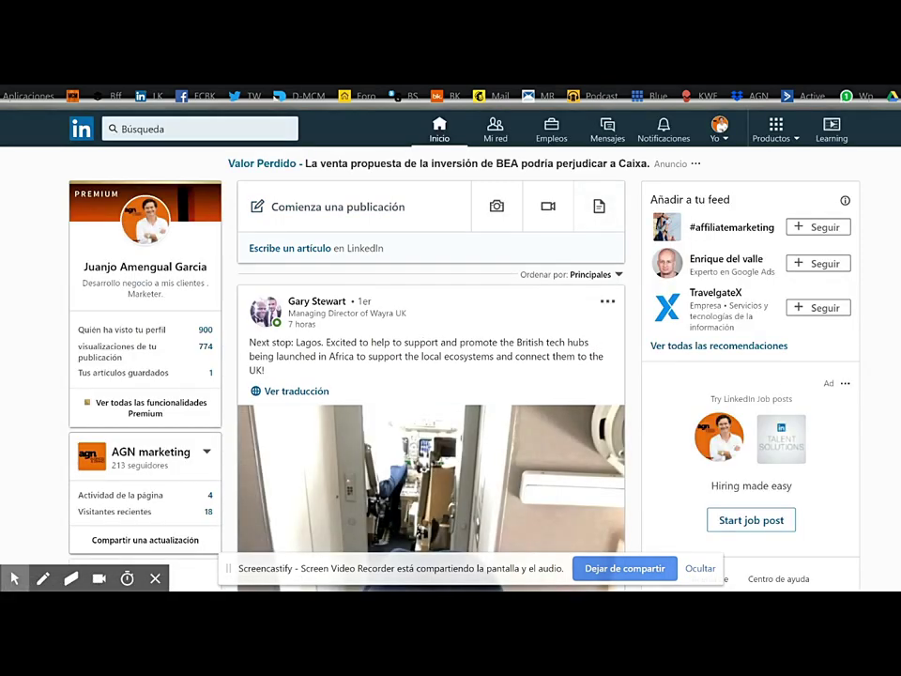
pyautogui.click(795, 133)
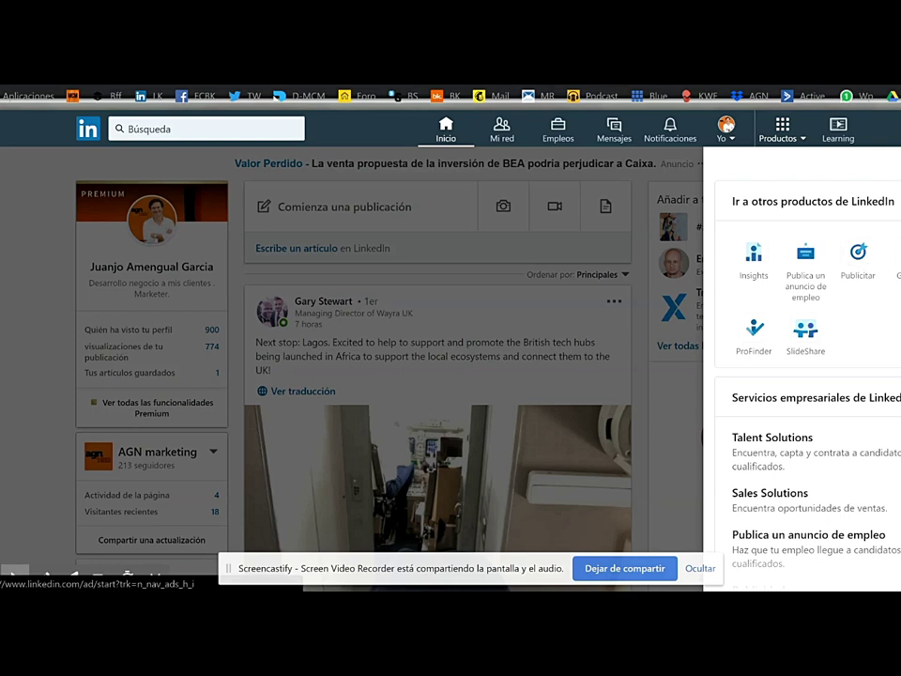
pyautogui.click(859, 252)
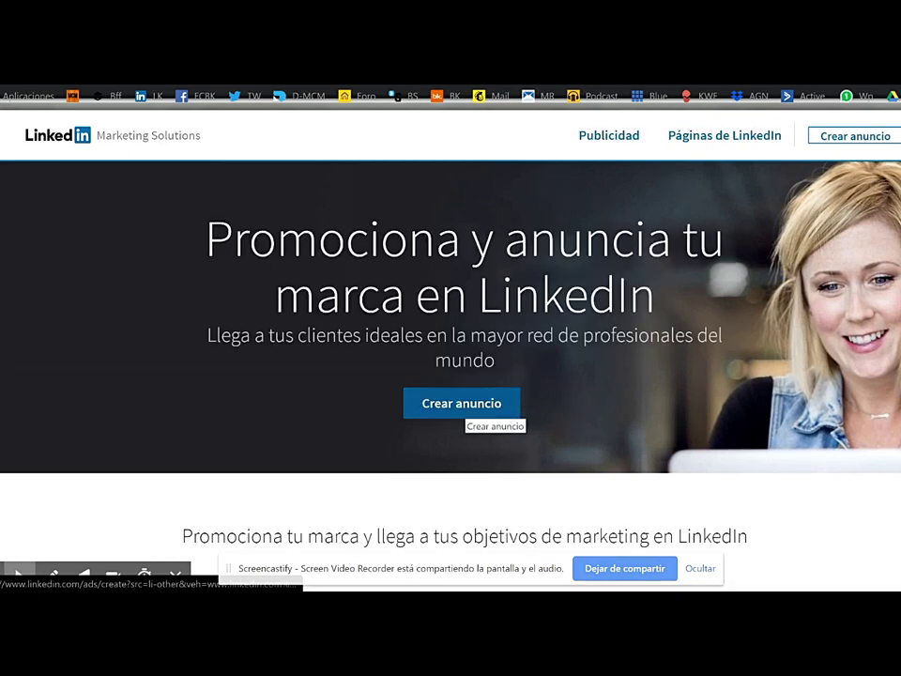
pyautogui.click(462, 403)
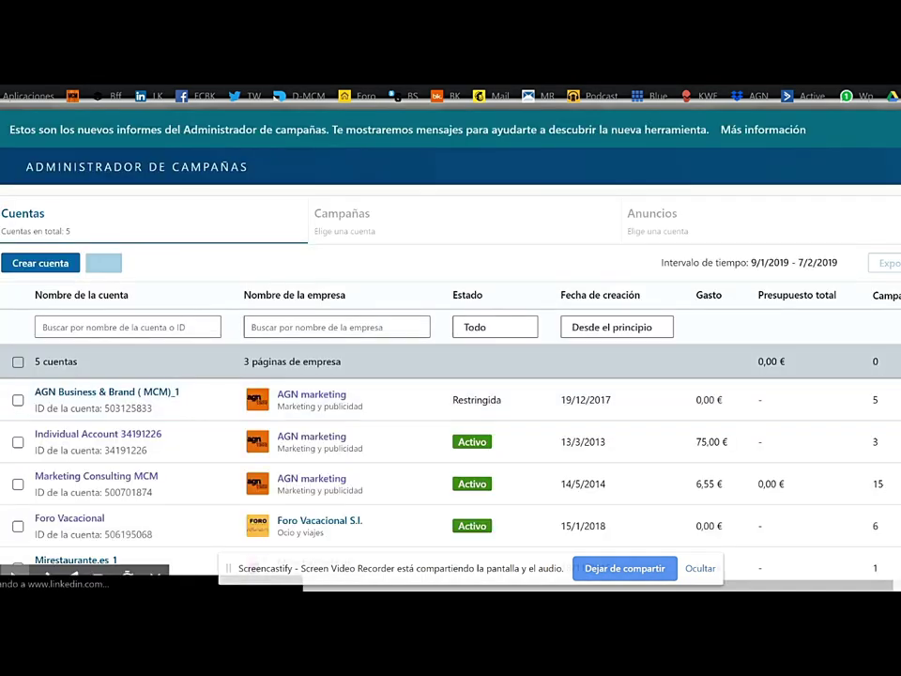
# - Open the active individual ad account linked to AGN marketing and start a new campaign in it
pyautogui.scroll(-2, 786, 413)
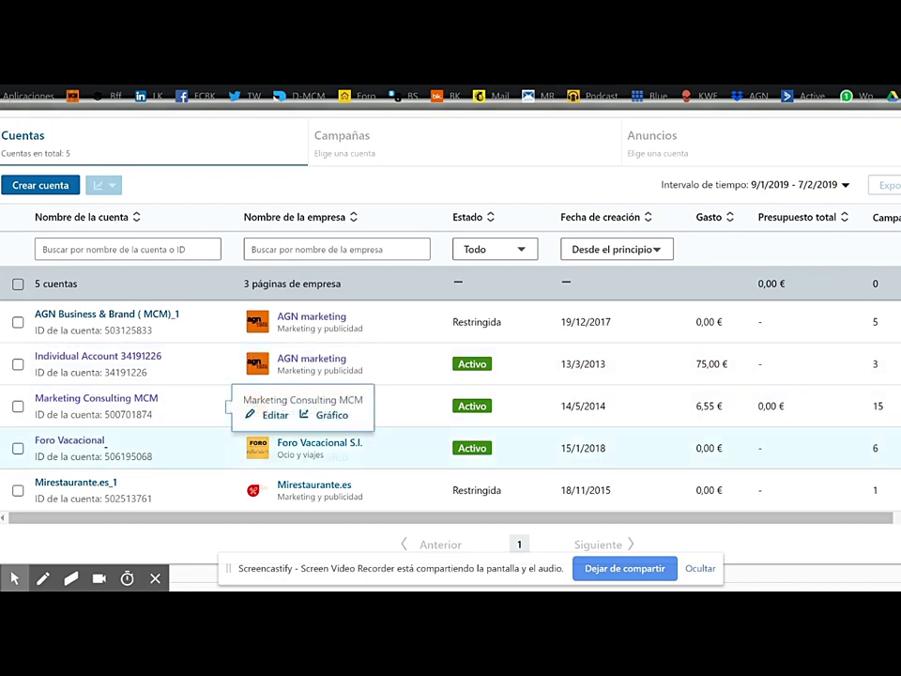
pyautogui.moveTo(282, 490)
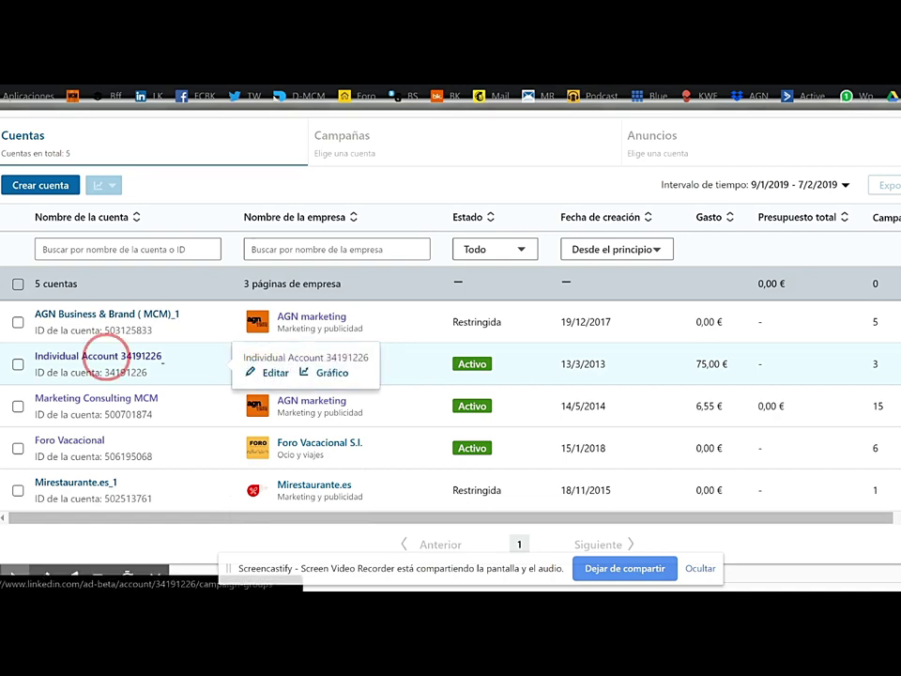
pyautogui.click(108, 357)
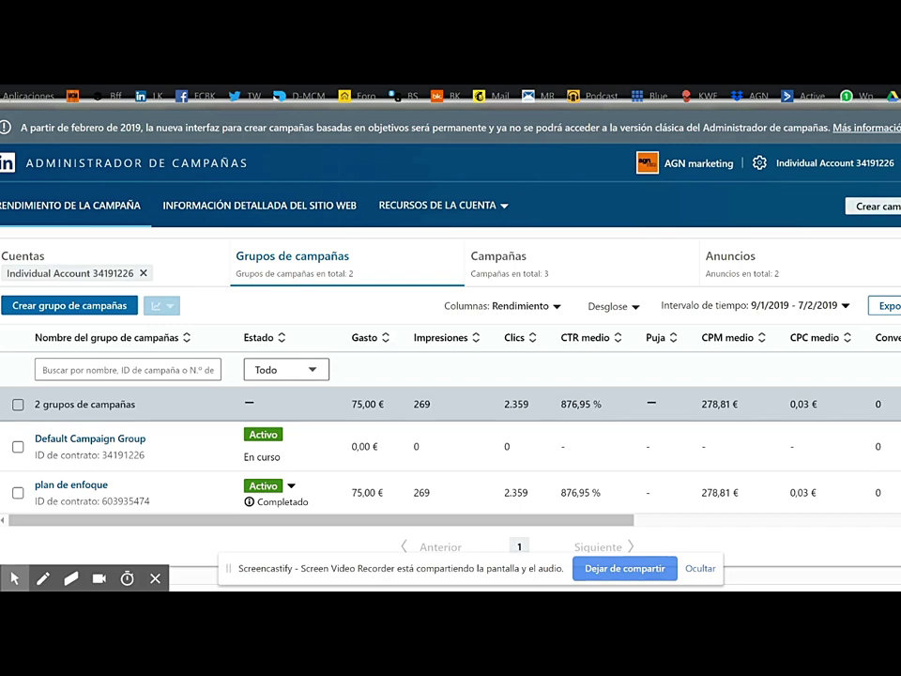
pyautogui.click(886, 206)
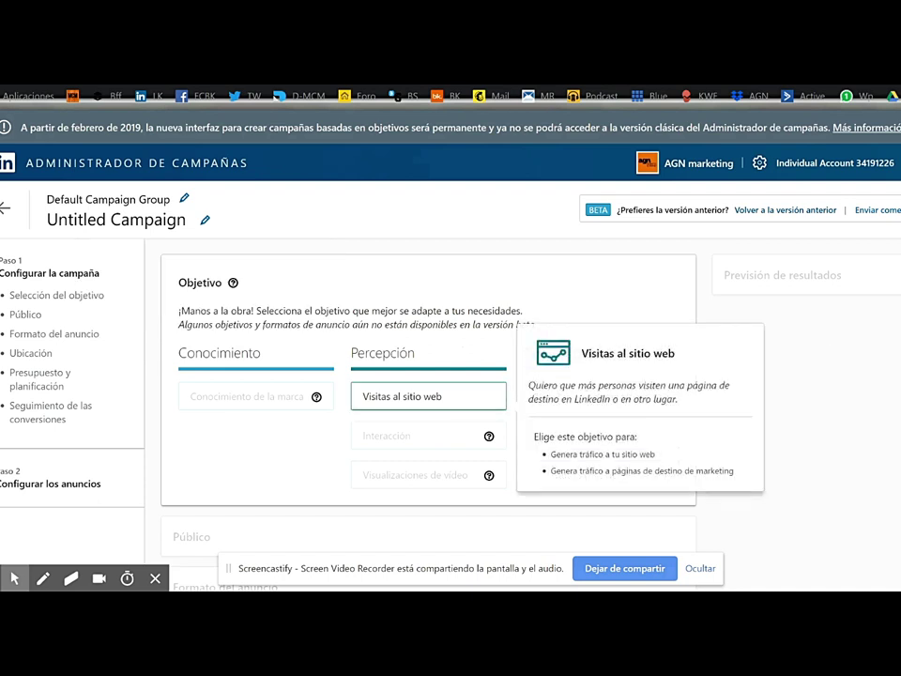
# - Review the beta campaign objectives and switch campaign creation back to the previous classic version
pyautogui.moveTo(428, 396)
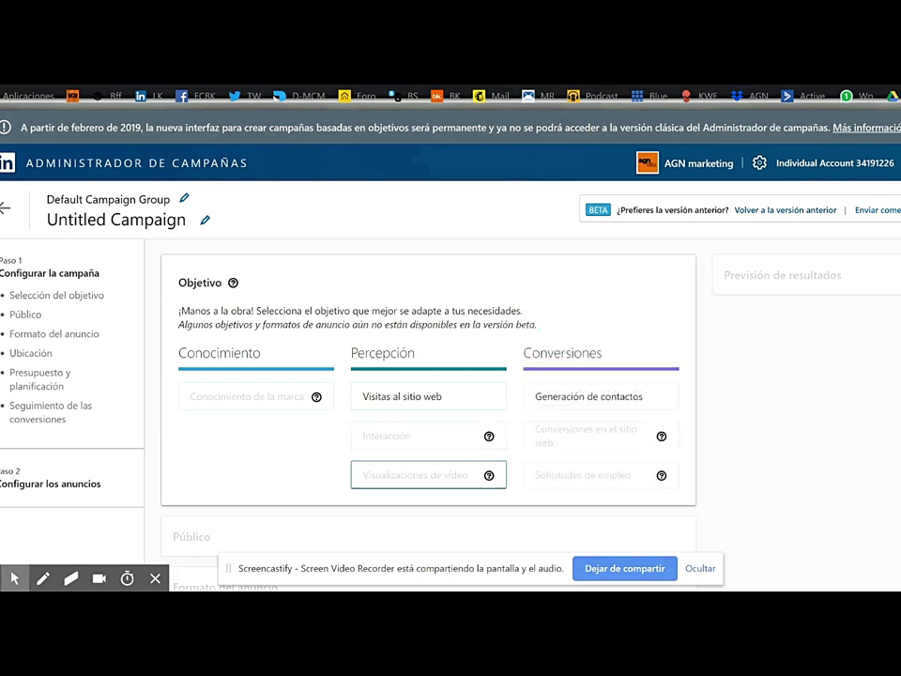
pyautogui.scroll(-5, 600, 403)
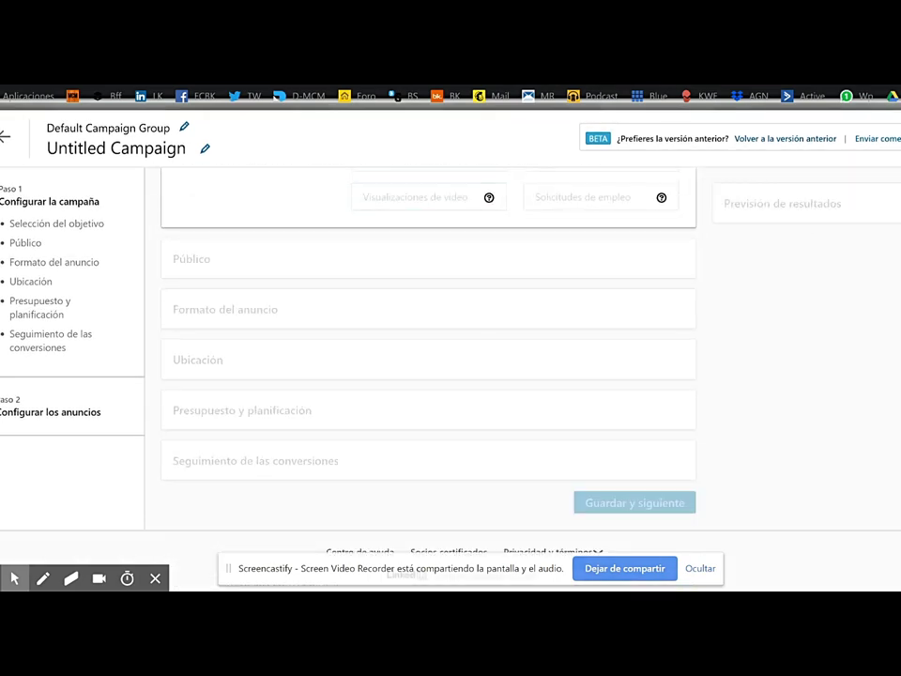
pyautogui.scroll(3, 428, 376)
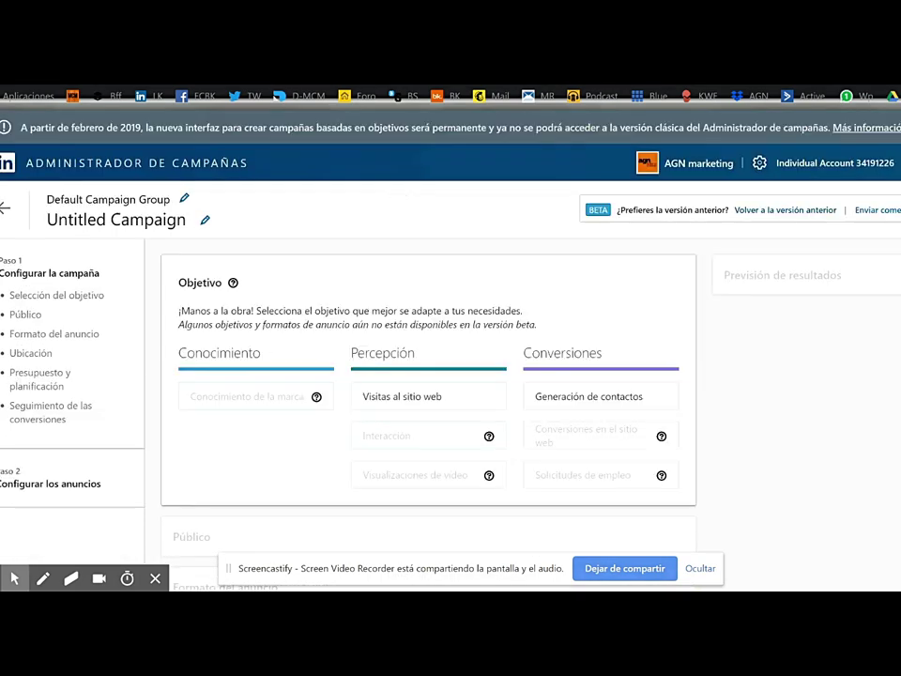
pyautogui.click(784, 210)
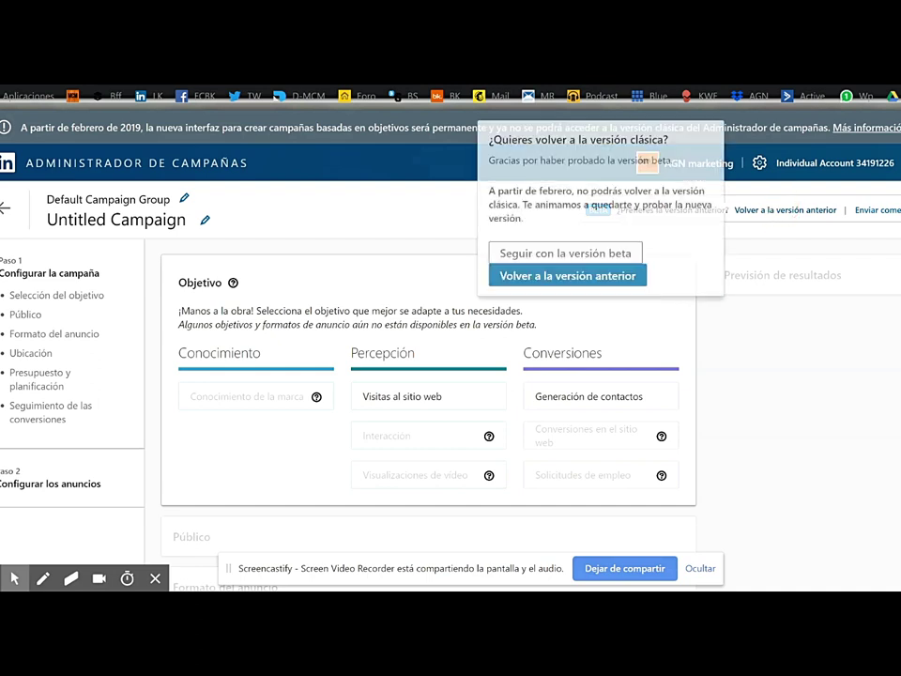
pyautogui.click(567, 275)
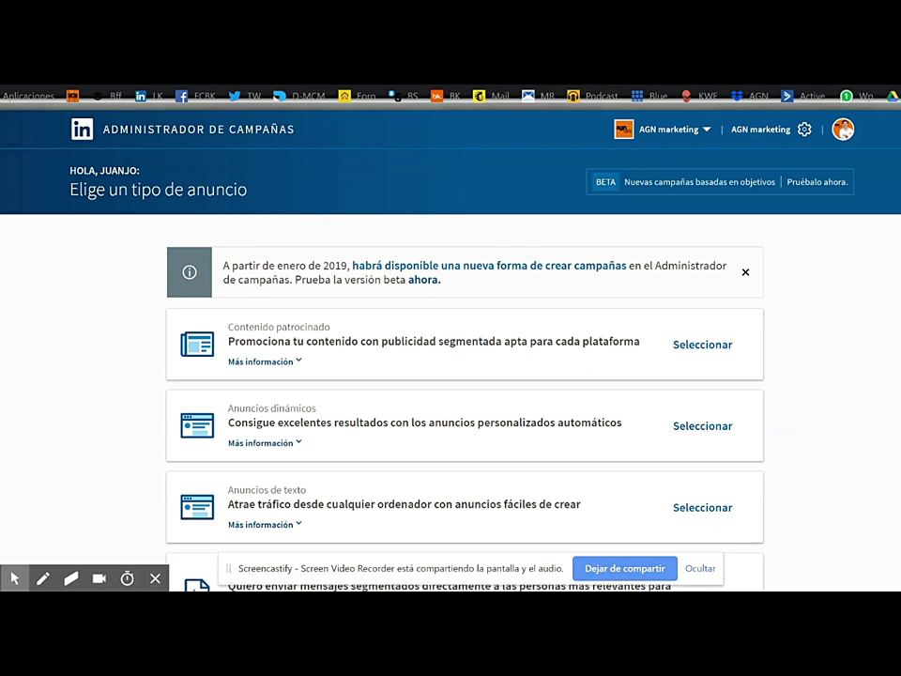
# - Choose sponsored content (Contenido patrocinado) as the ad type for the campaign
pyautogui.scroll(-1, 451, 375)
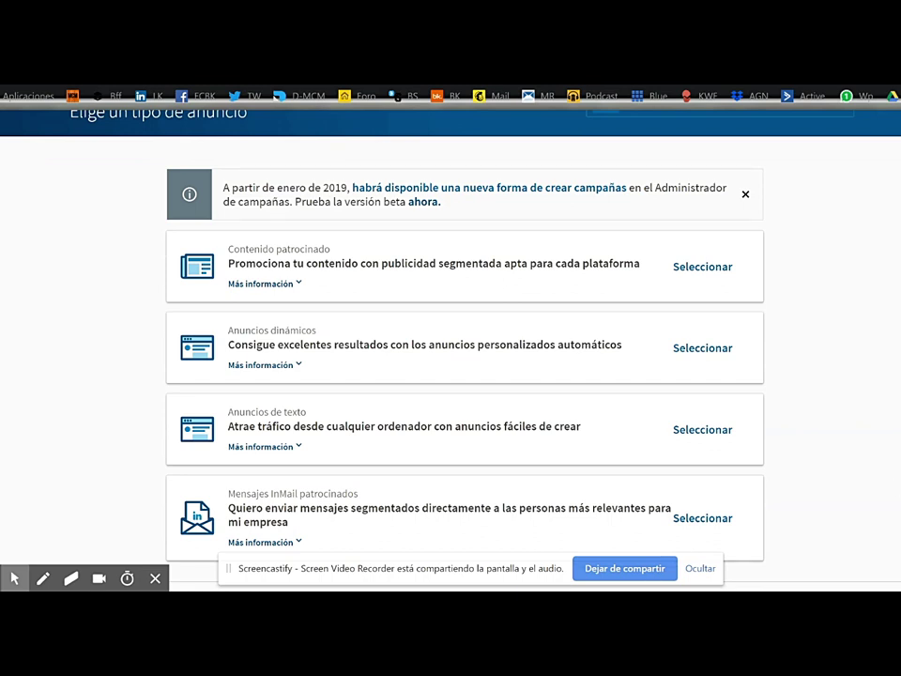
pyautogui.scroll(-1, 686, 216)
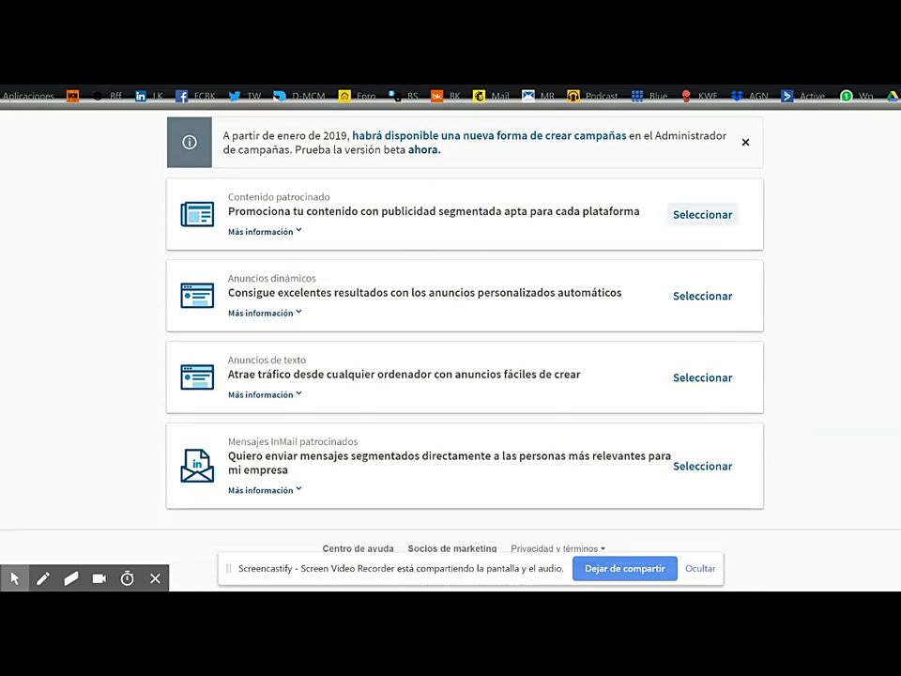
pyautogui.click(686, 212)
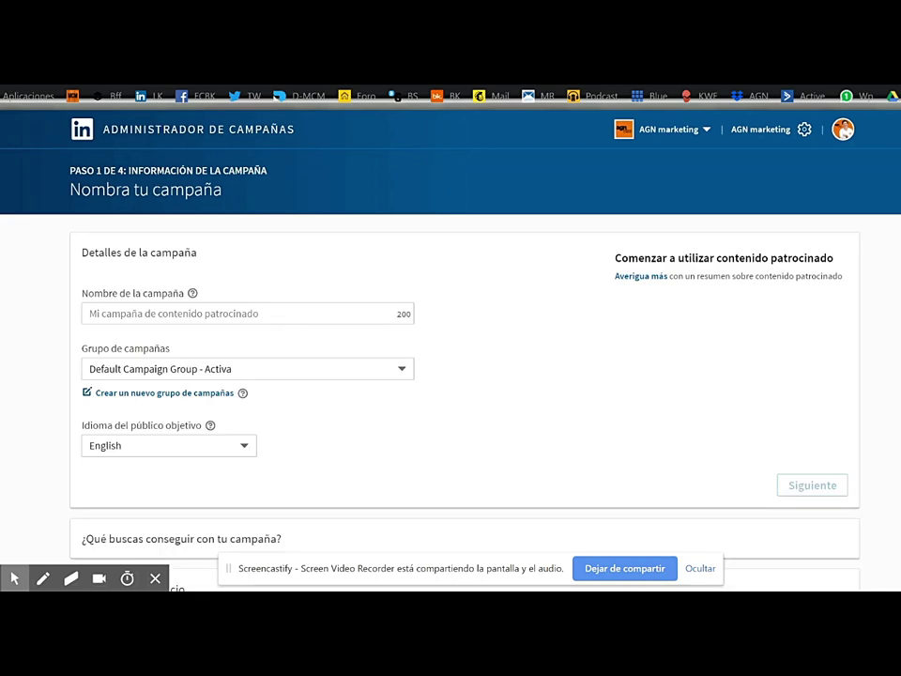
# - Name the campaign "video coach", keep the Default Campaign Group, set the audience language to Español and continue
pyautogui.click(243, 313)
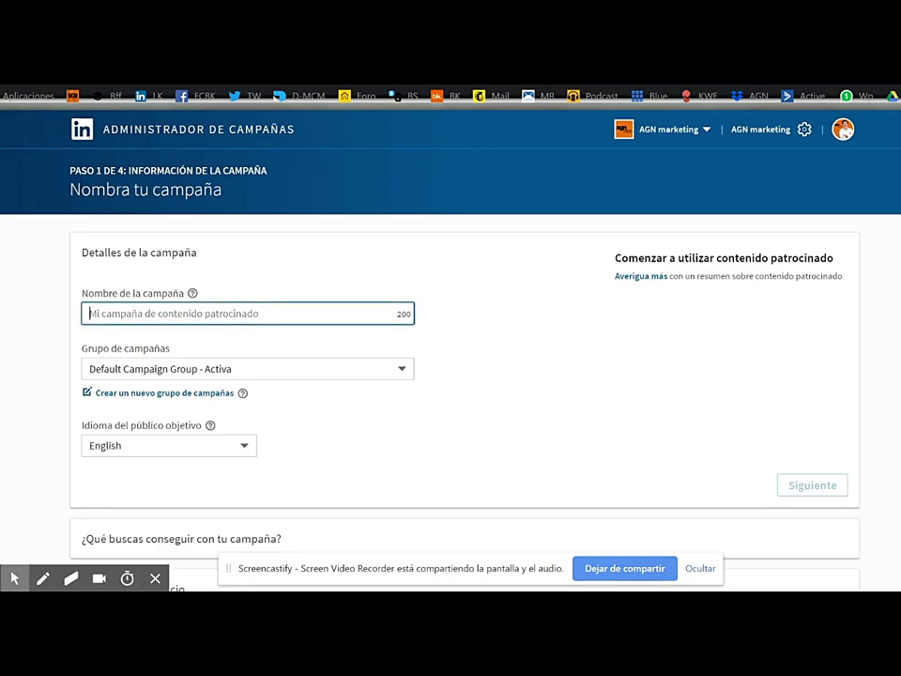
pyautogui.write('video')
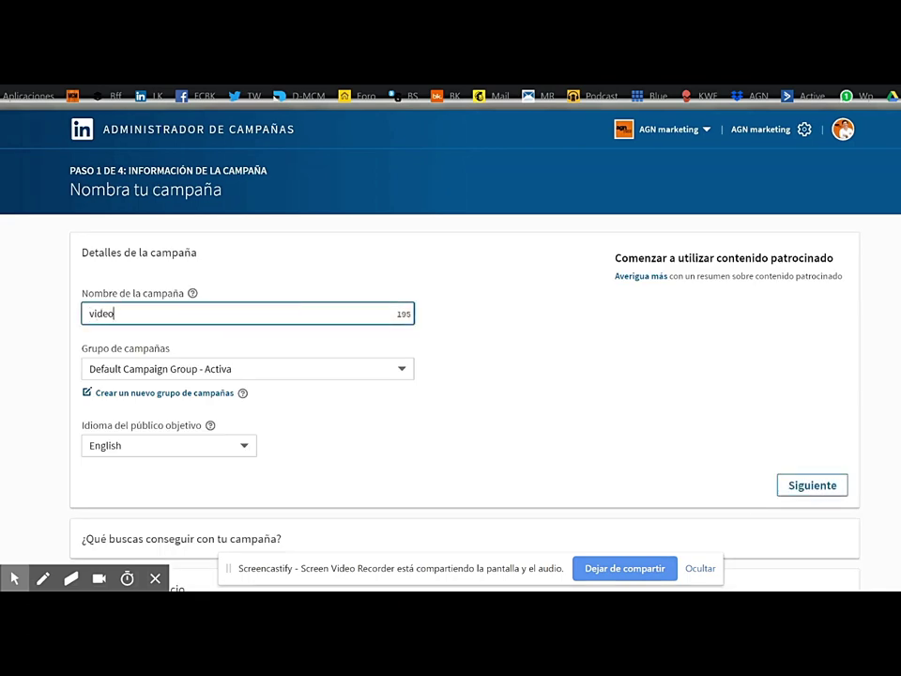
pyautogui.write(' coach')
pyautogui.click(247, 368)
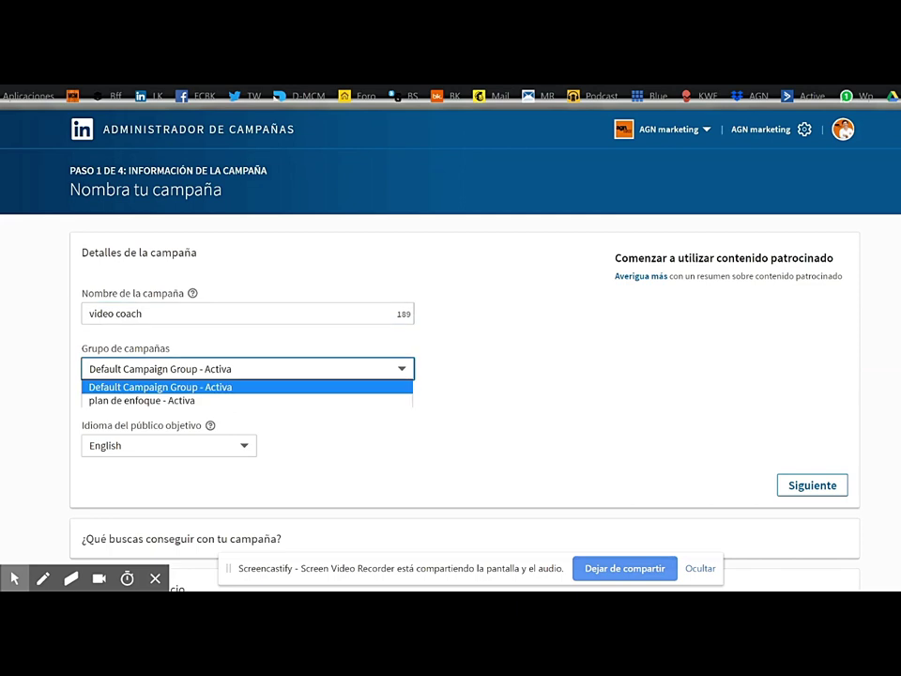
pyautogui.press('Escape')
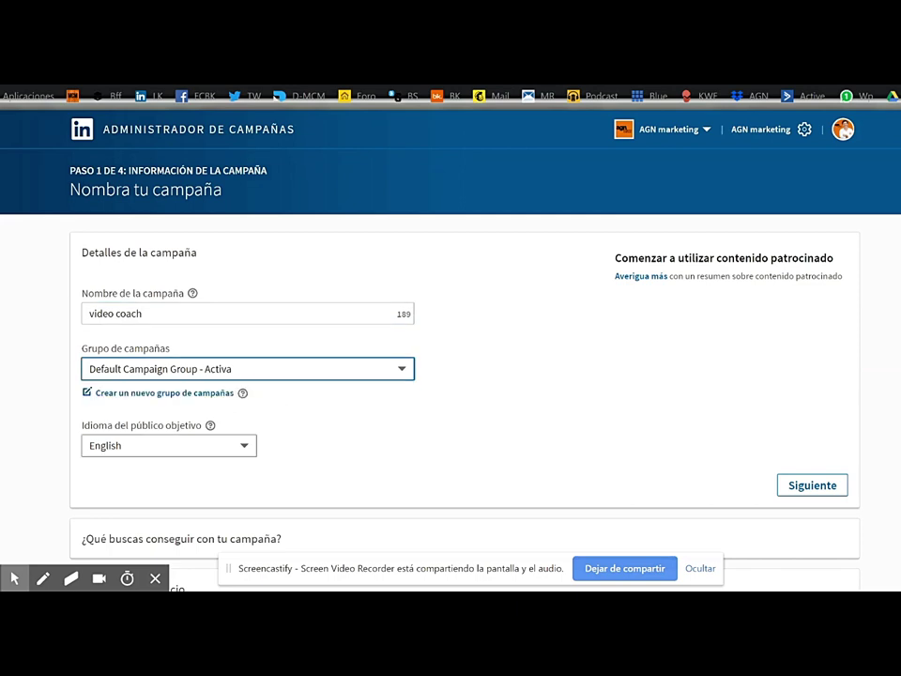
pyautogui.click(168, 445)
pyautogui.click(107, 239)
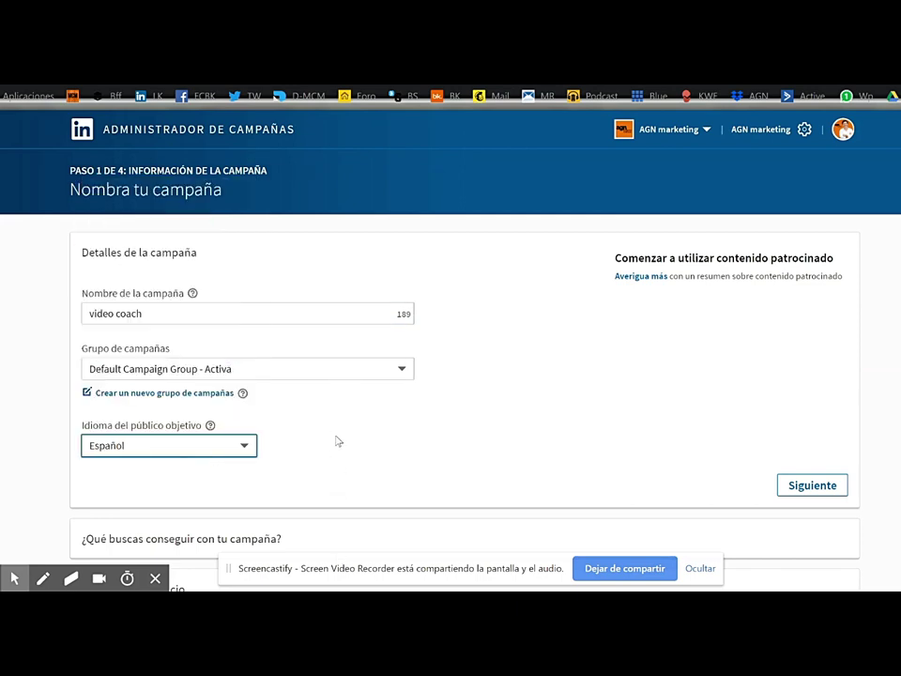
pyautogui.scroll(-3, 337, 441)
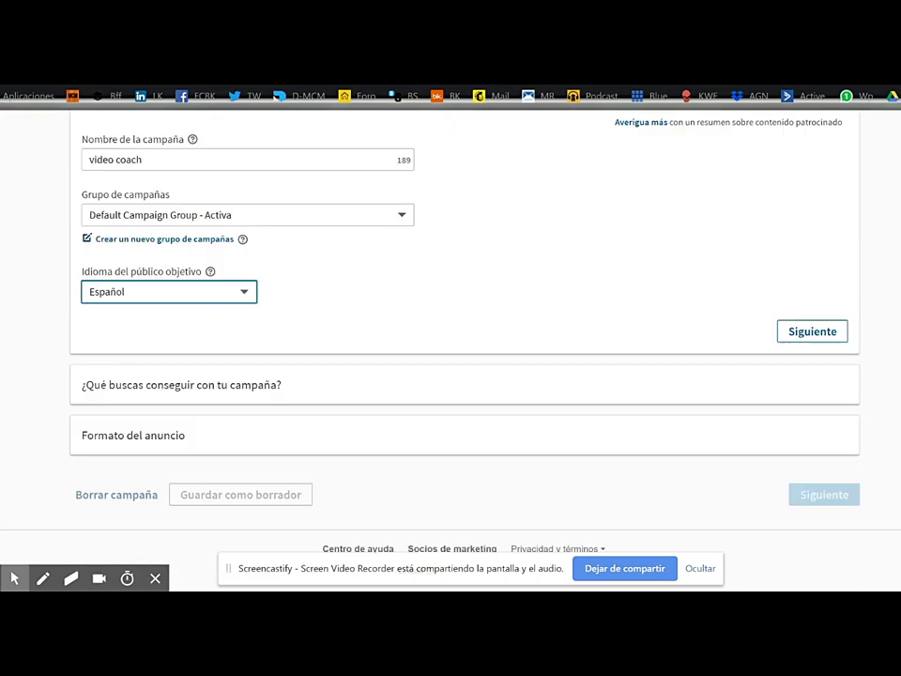
pyautogui.click(807, 329)
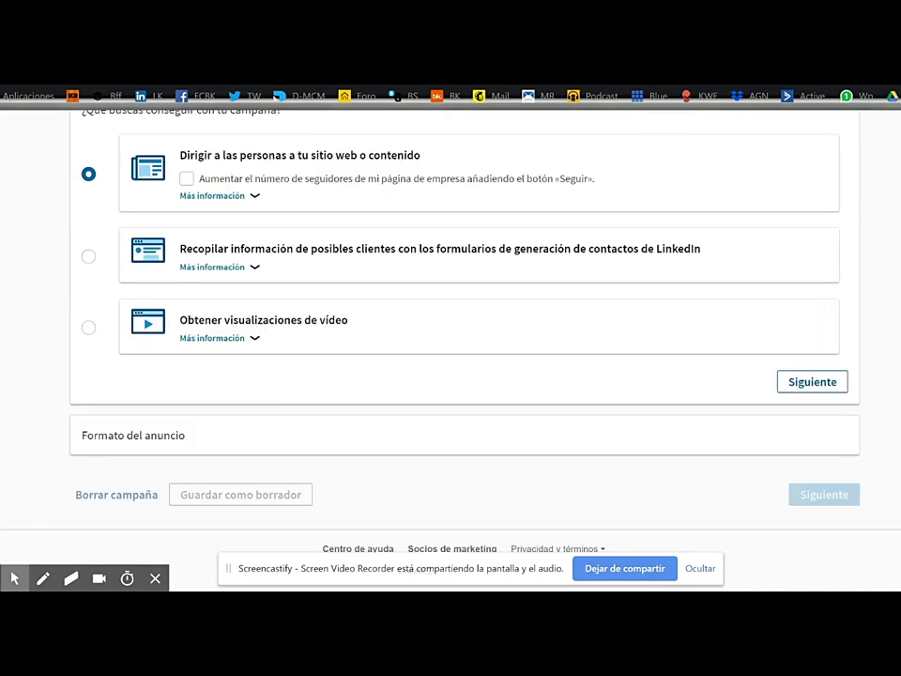
# - Set the campaign objective to "Obtener visualizaciones de vídeo", view its details and continue to the ad format
pyautogui.click(88, 483)
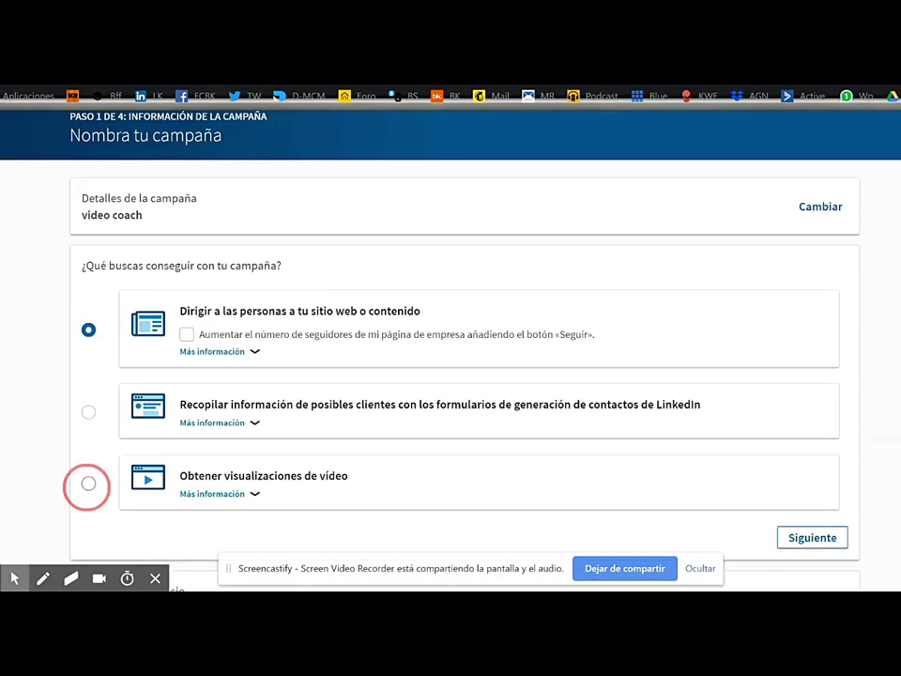
pyautogui.click(212, 494)
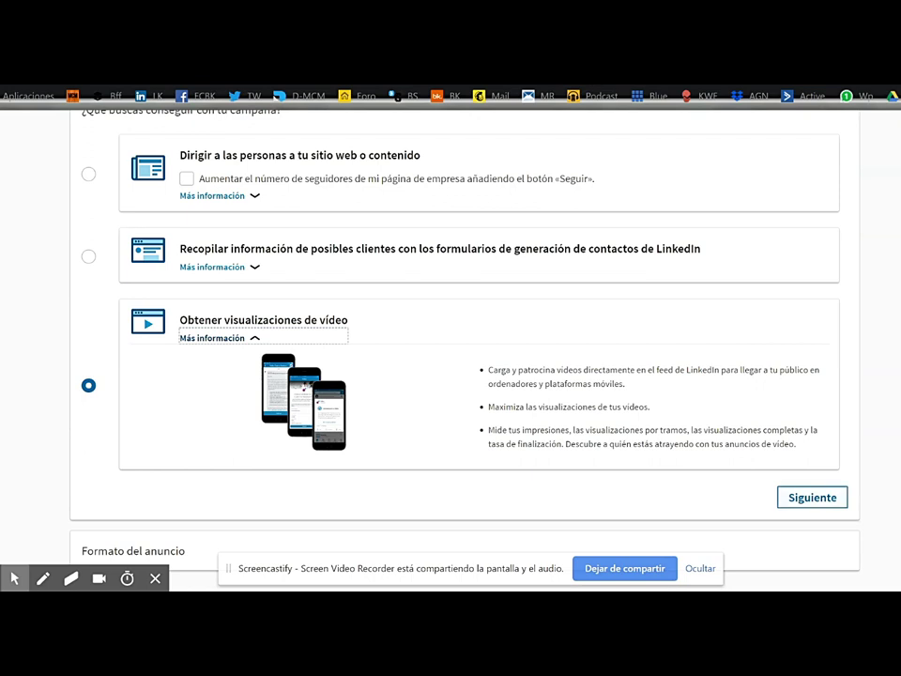
pyautogui.click(812, 497)
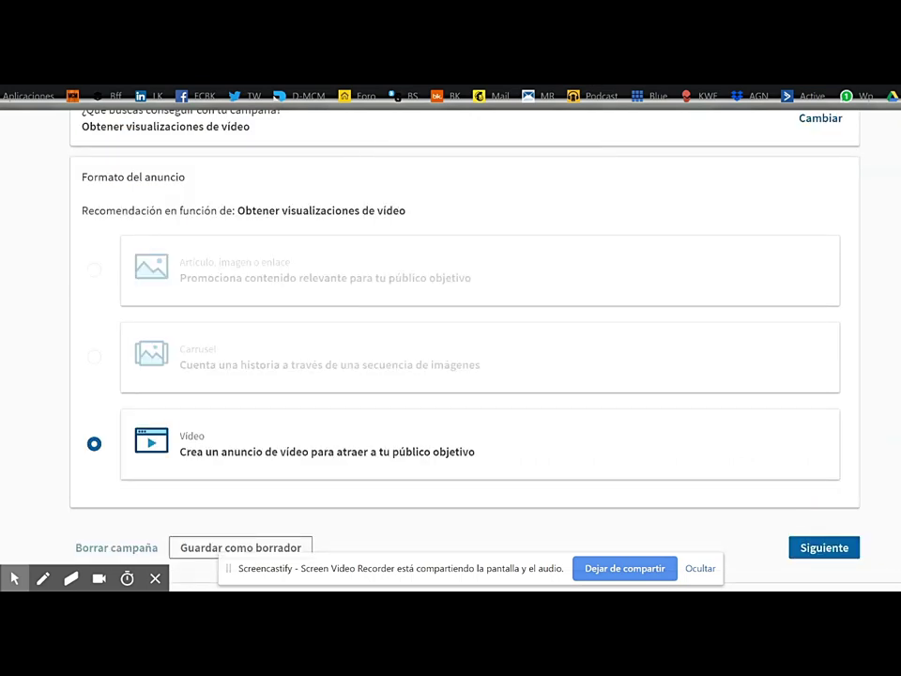
# - Keep Vídeo as the ad format and advance to the ad creation stage
pyautogui.scroll(-1, 451, 347)
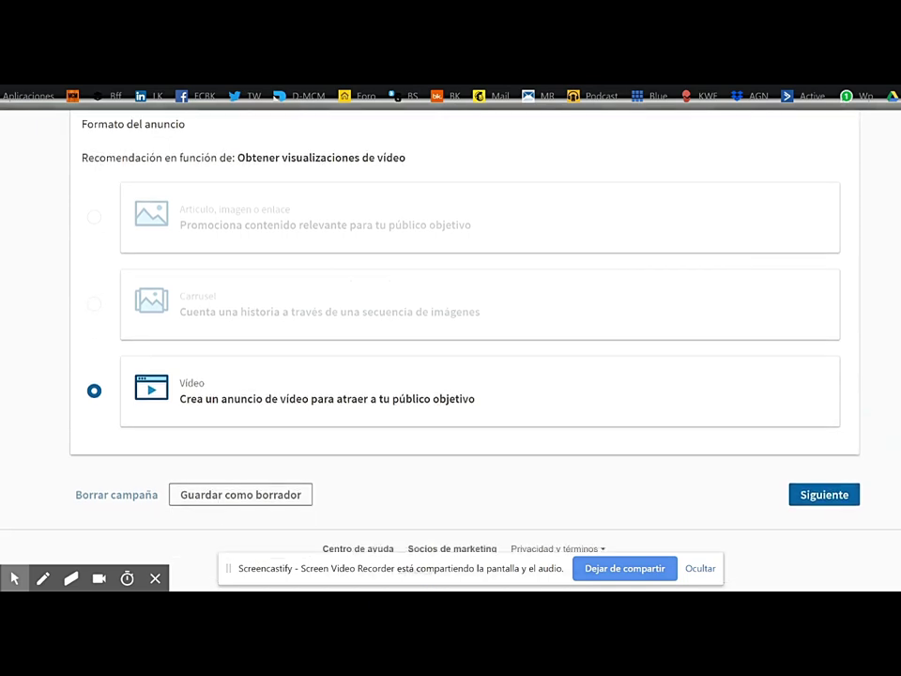
pyautogui.scroll(2, 450, 347)
pyautogui.scroll(-2, 450, 328)
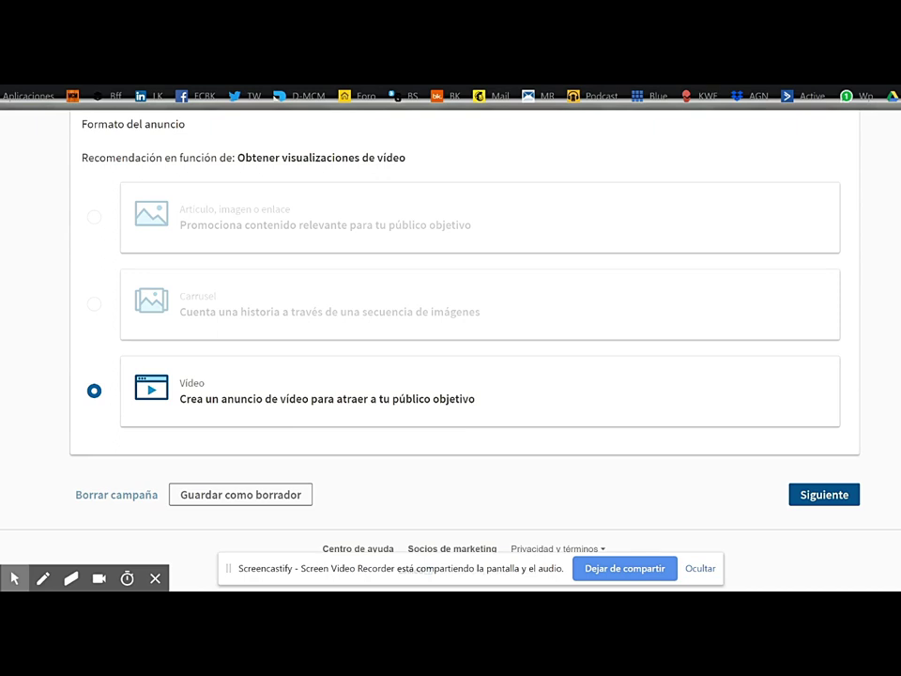
pyautogui.click(823, 494)
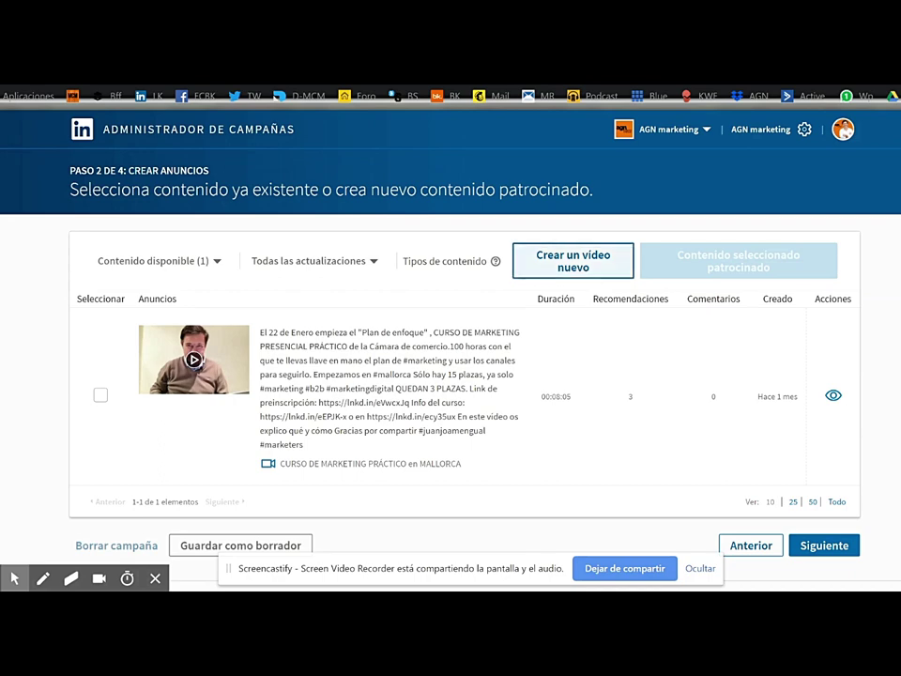
# - Start creating a new video ad and read the help note on the optional video name
pyautogui.click(572, 261)
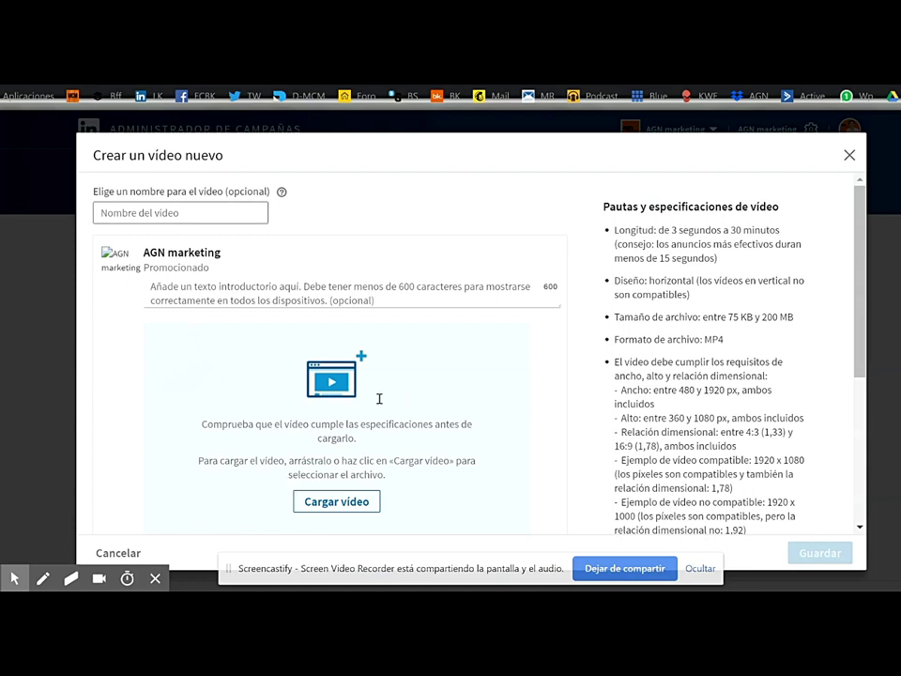
pyautogui.click(183, 212)
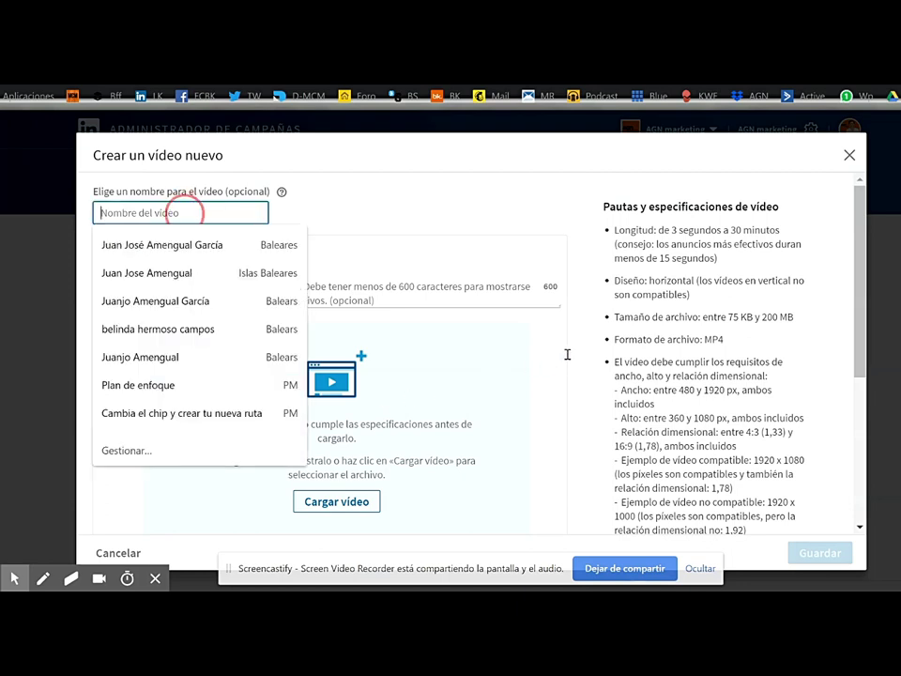
pyautogui.click(282, 192)
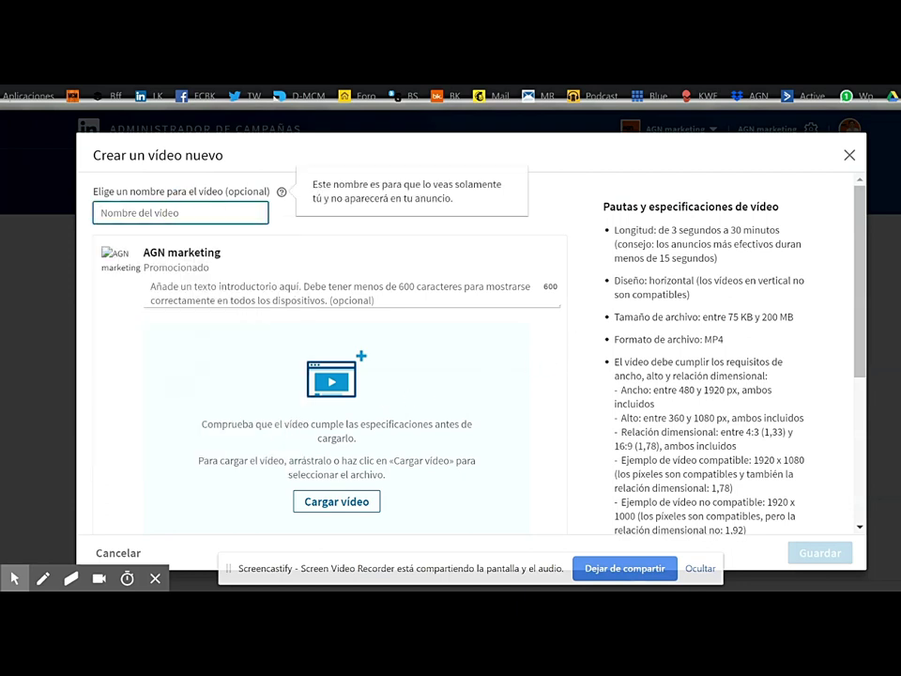
pyautogui.click(357, 219)
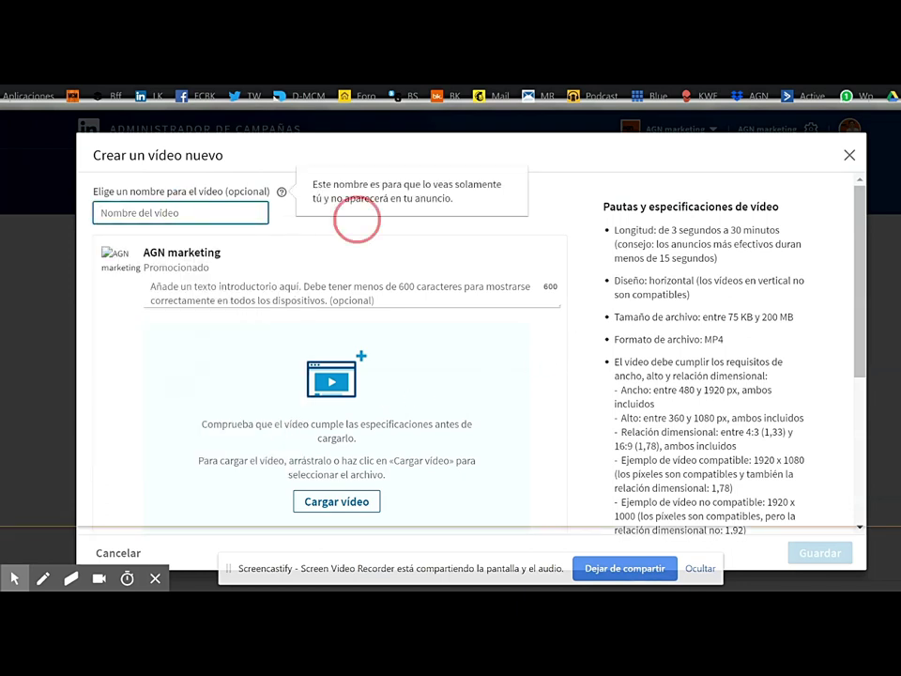
# - Upload the video "Necesitas vender y orientarte online2" from the Output folder of Wondershare Filmora in Documentos
pyautogui.click(336, 501)
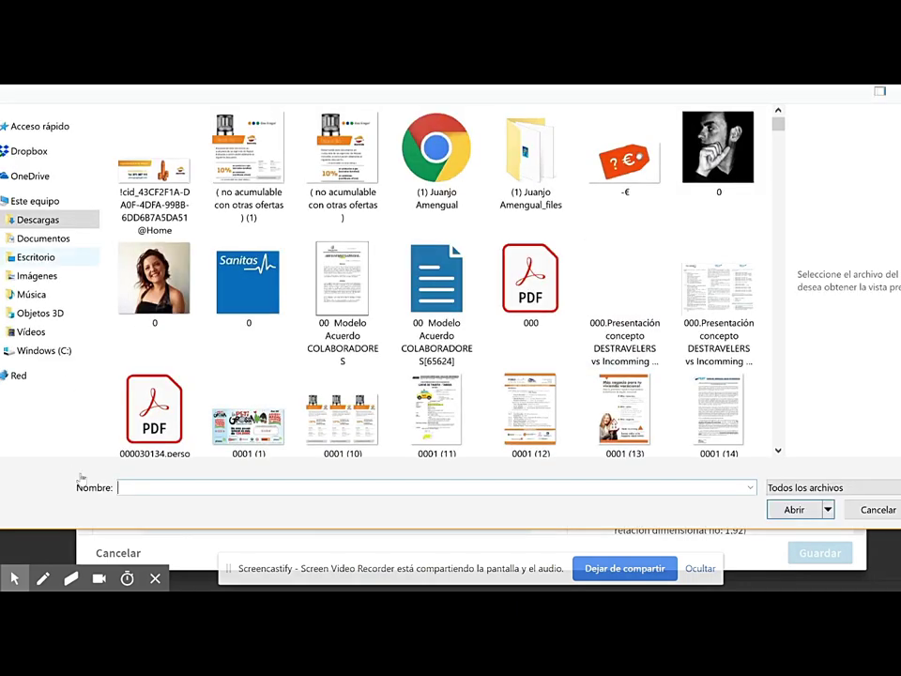
pyautogui.click(43, 238)
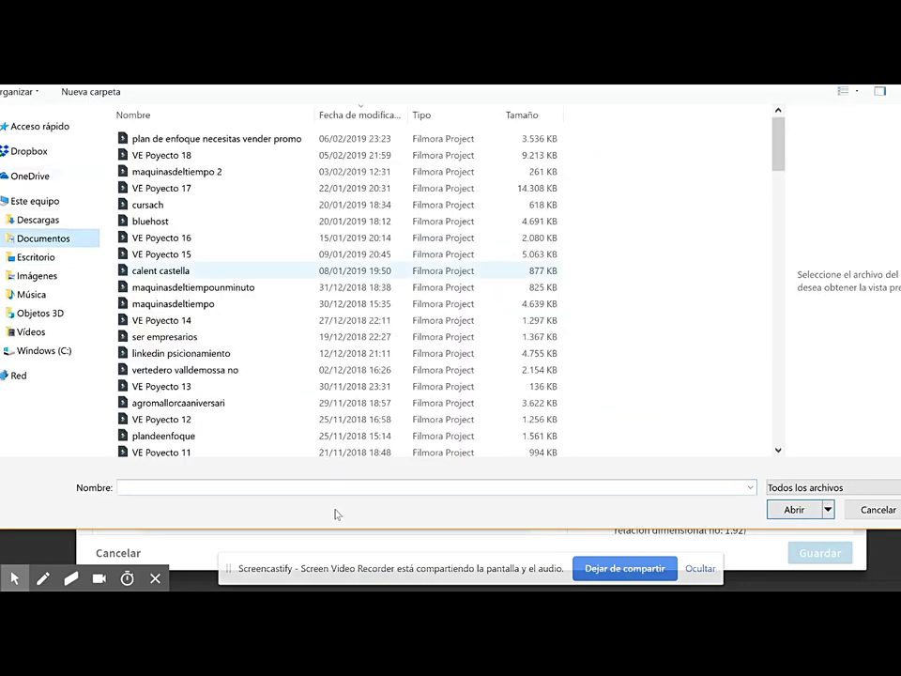
pyautogui.scroll(-15, 326, 507)
pyautogui.scroll(-20, 320, 507)
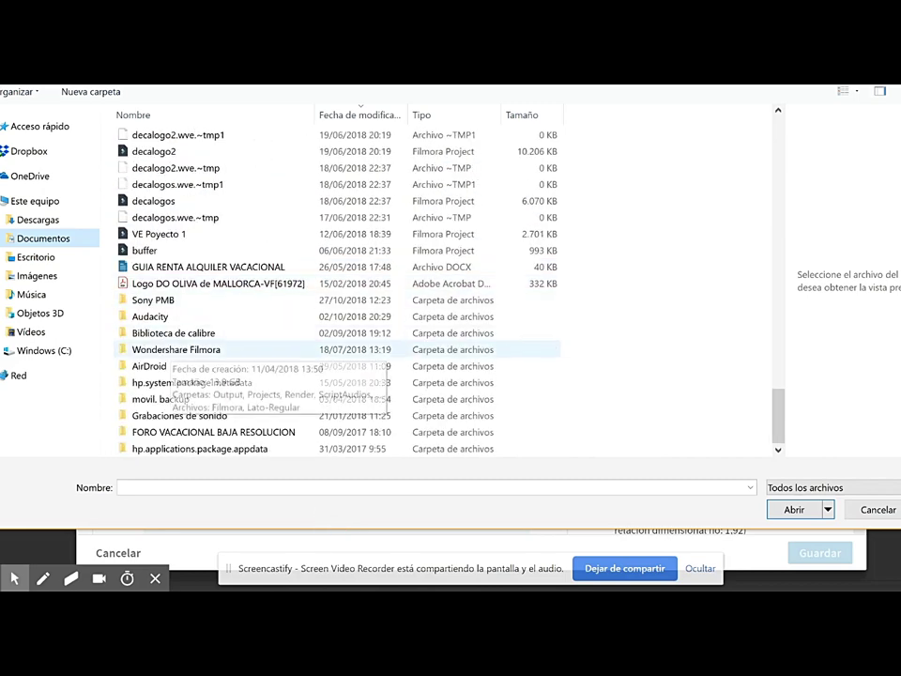
pyautogui.doubleClick(164, 349)
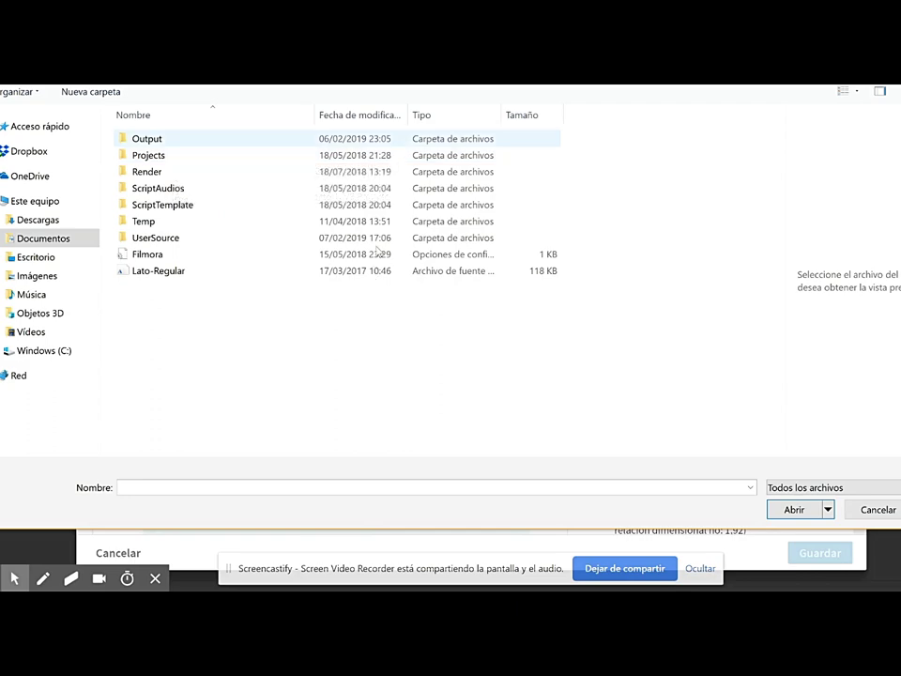
pyautogui.press('Return')
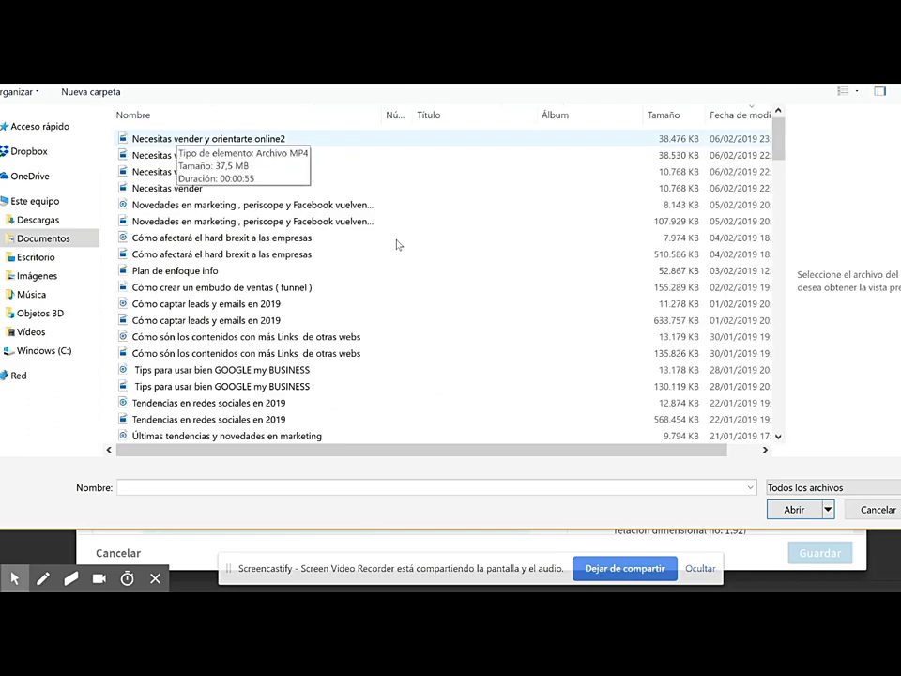
pyautogui.click(179, 138)
pyautogui.press('Return')
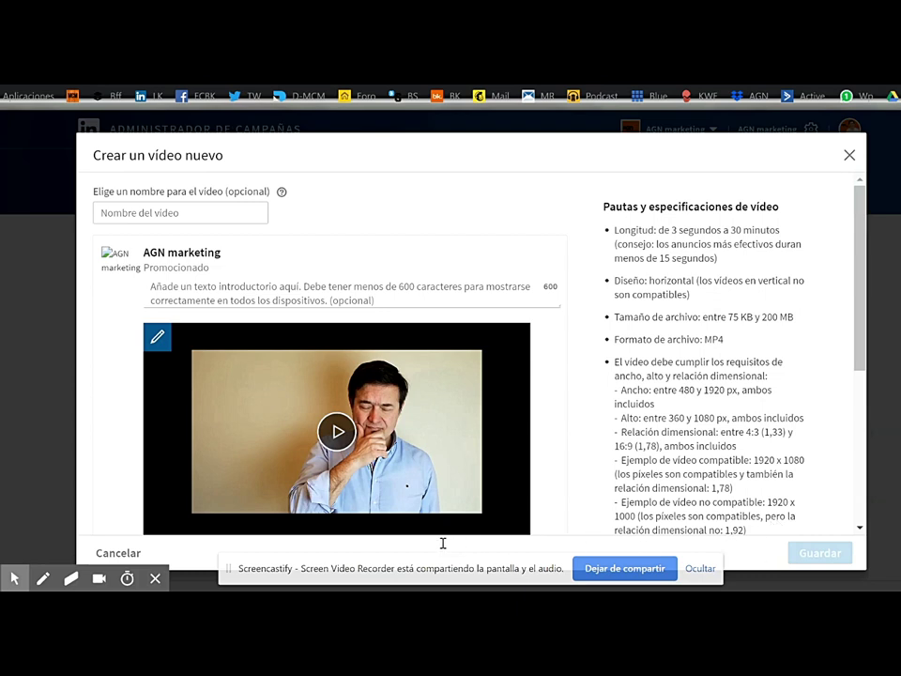
# - Copy the "Qué conseguirás con mi trabajo de marketing coach ?" heading and its three bullet points from the Consultoría web page
pyautogui.click(368, 282)
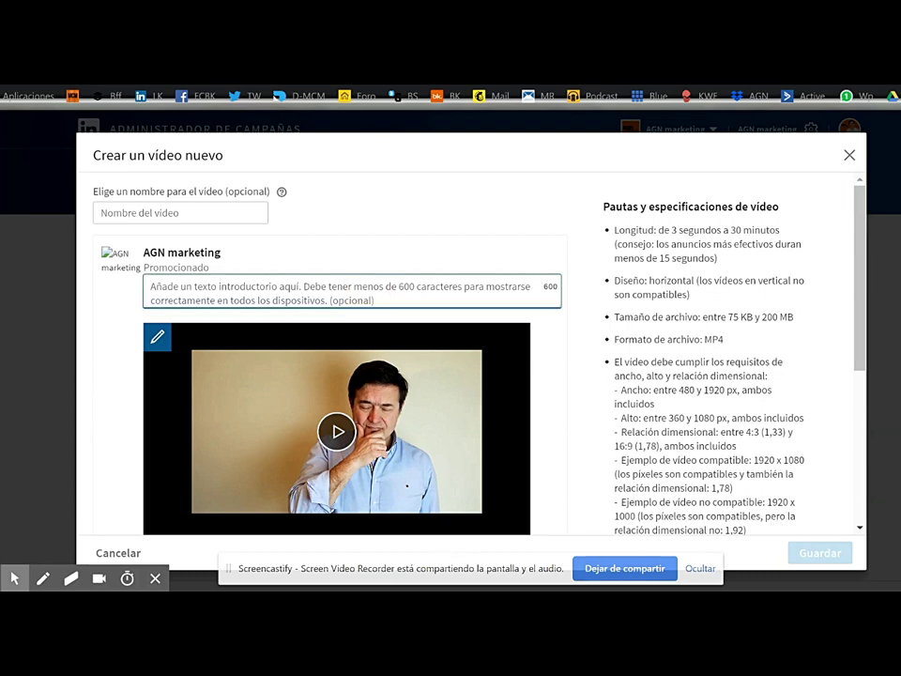
pyautogui.click(215, 287)
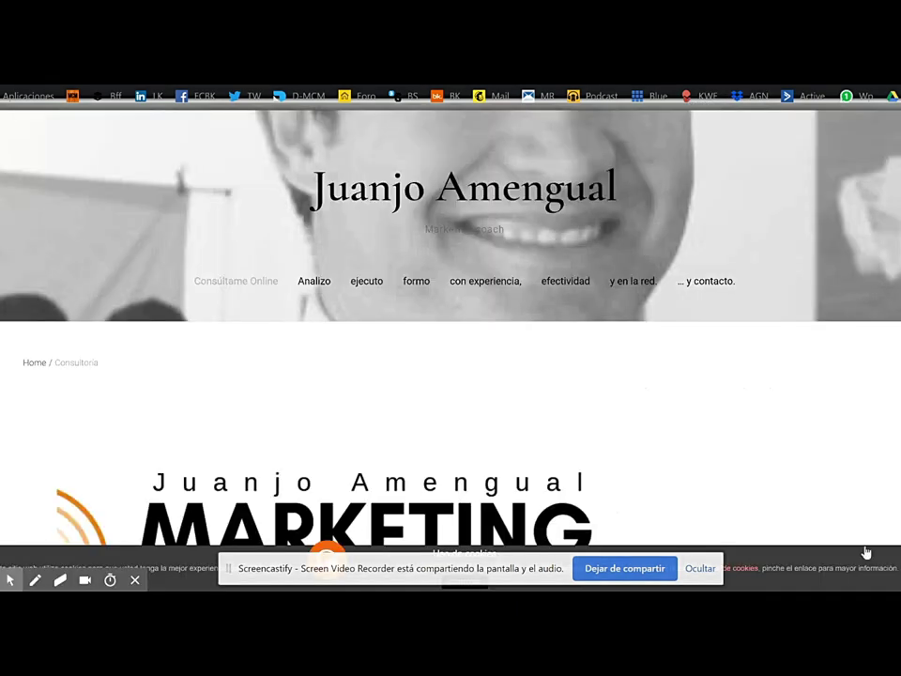
pyautogui.scroll(-6, 866, 552)
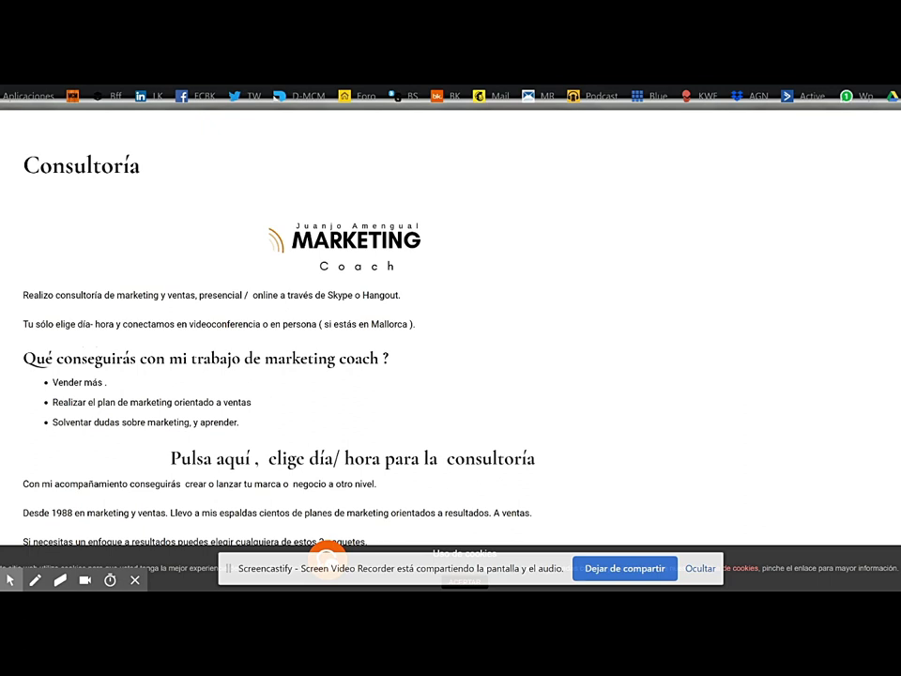
pyautogui.moveTo(23, 358); pyautogui.dragTo(421, 419)
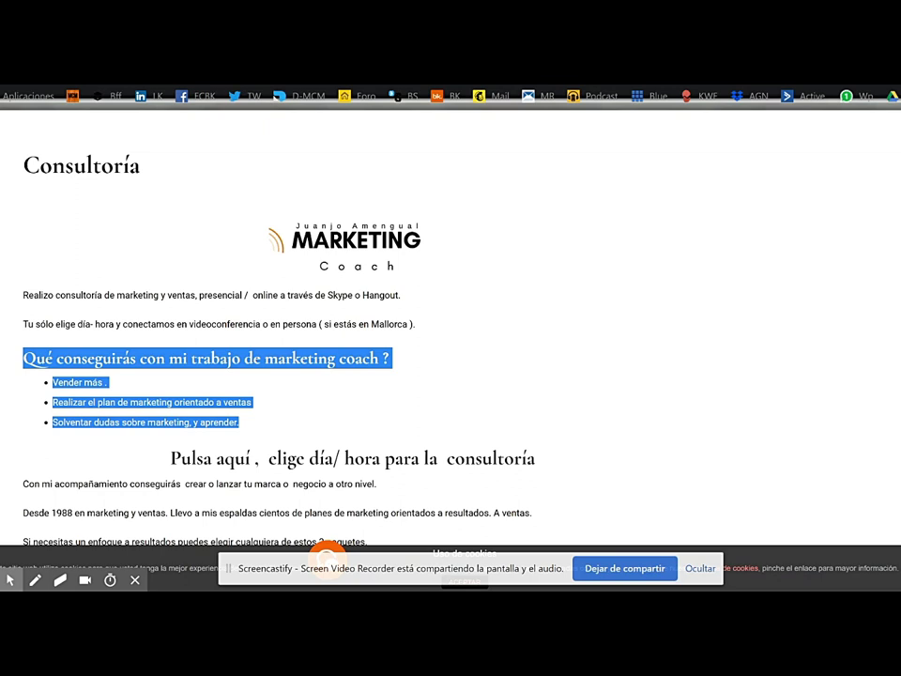
pyautogui.rightClick(277, 359)
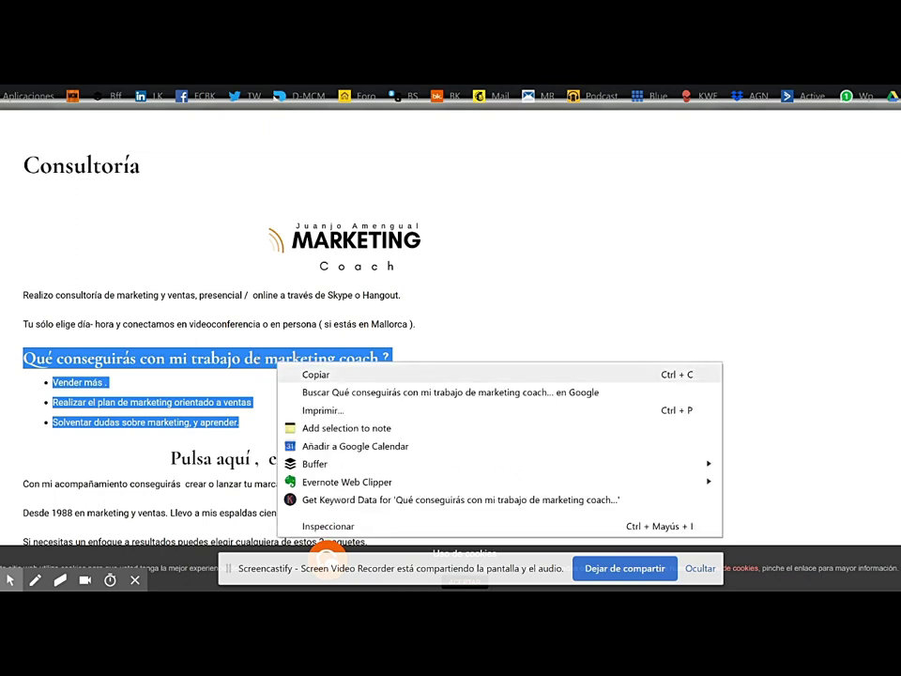
pyautogui.click(316, 374)
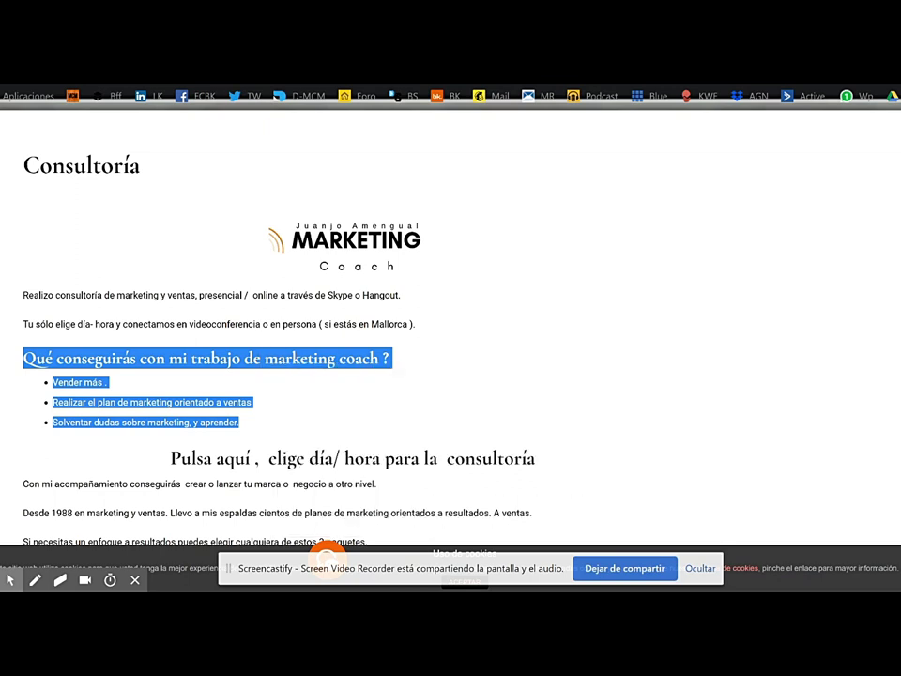
pyautogui.scroll(4, 451, 329)
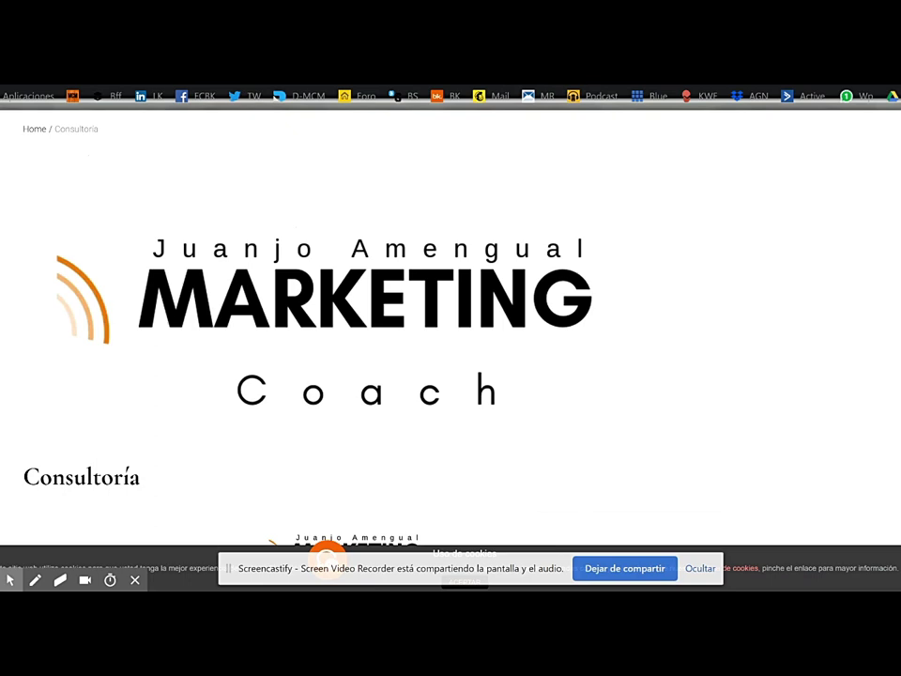
# - Return to the new video ad form and paste the copied marketing coach text as the introductory text
pyautogui.hotkey('ctrl', 'Tab')
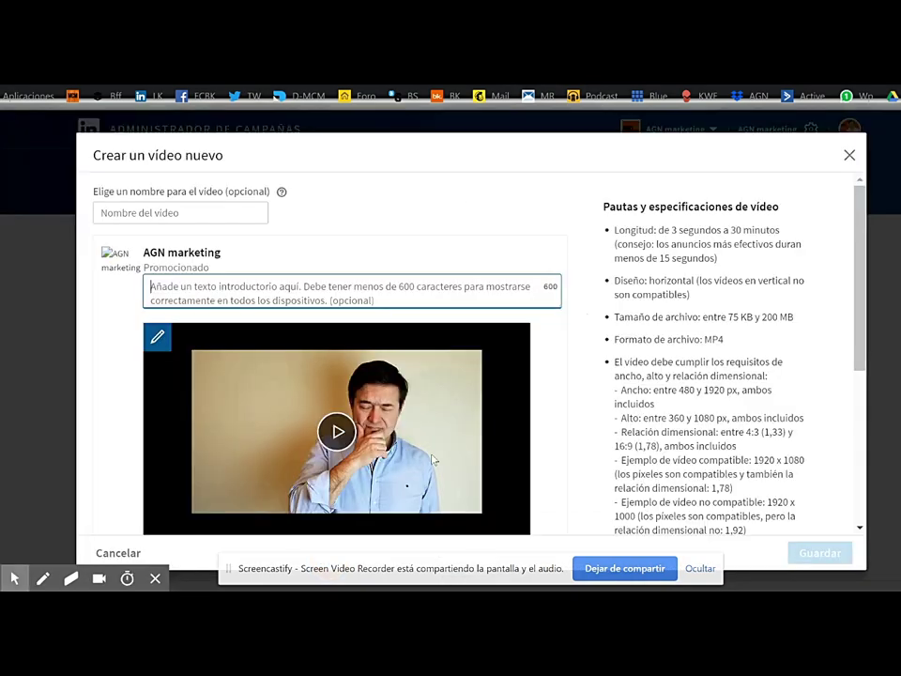
pyautogui.scroll(-1, 447, 413)
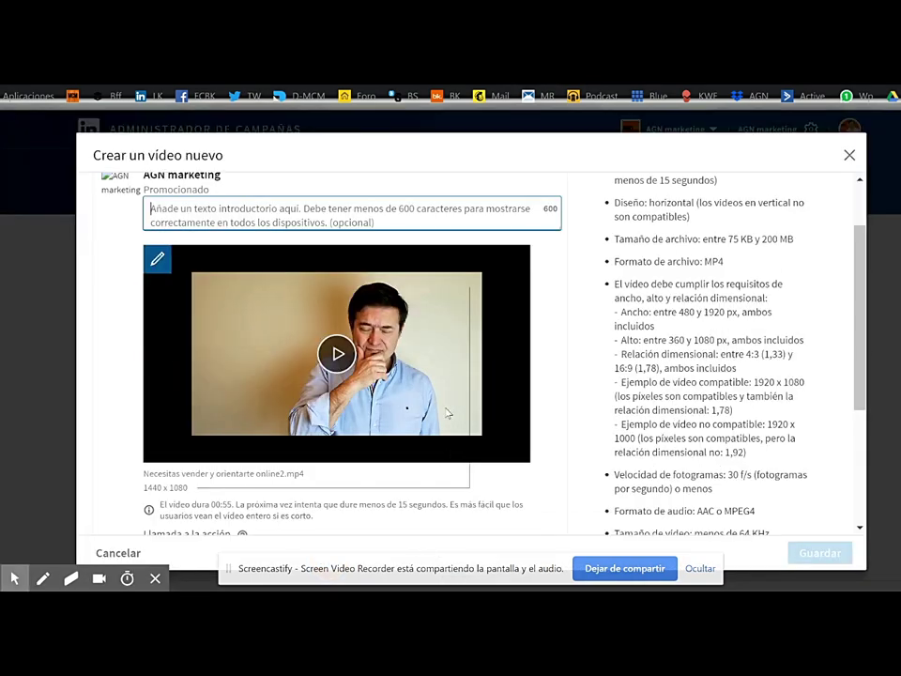
pyautogui.rightClick(194, 285)
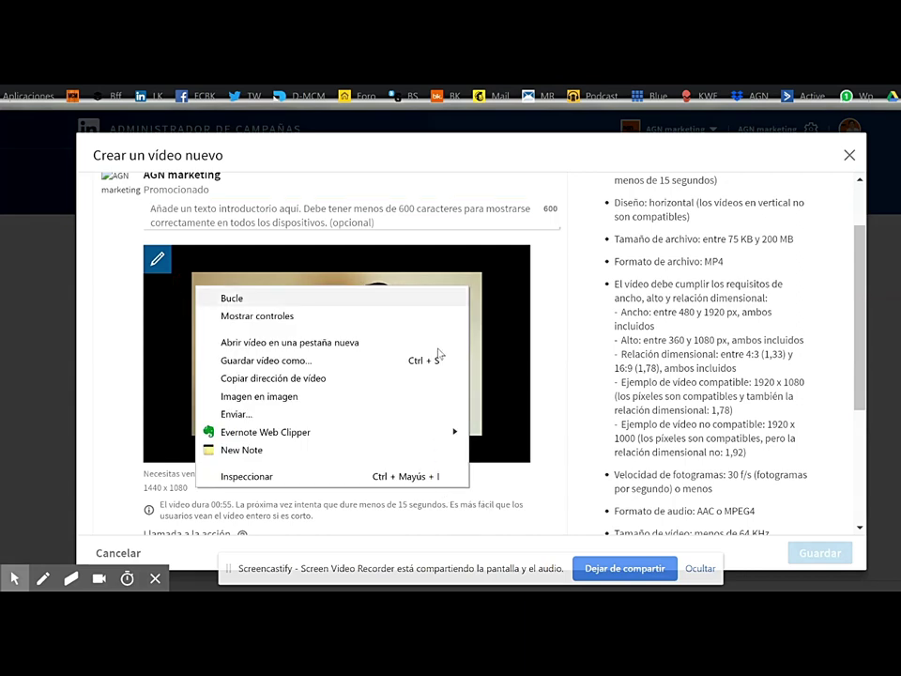
pyautogui.press('Escape')
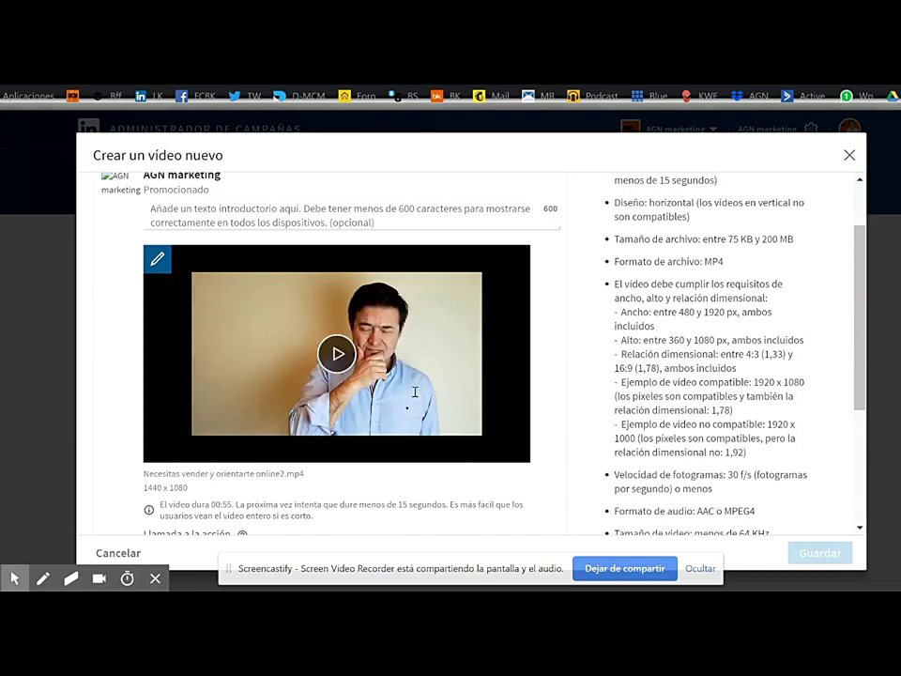
pyautogui.click(415, 387)
pyautogui.click(204, 203)
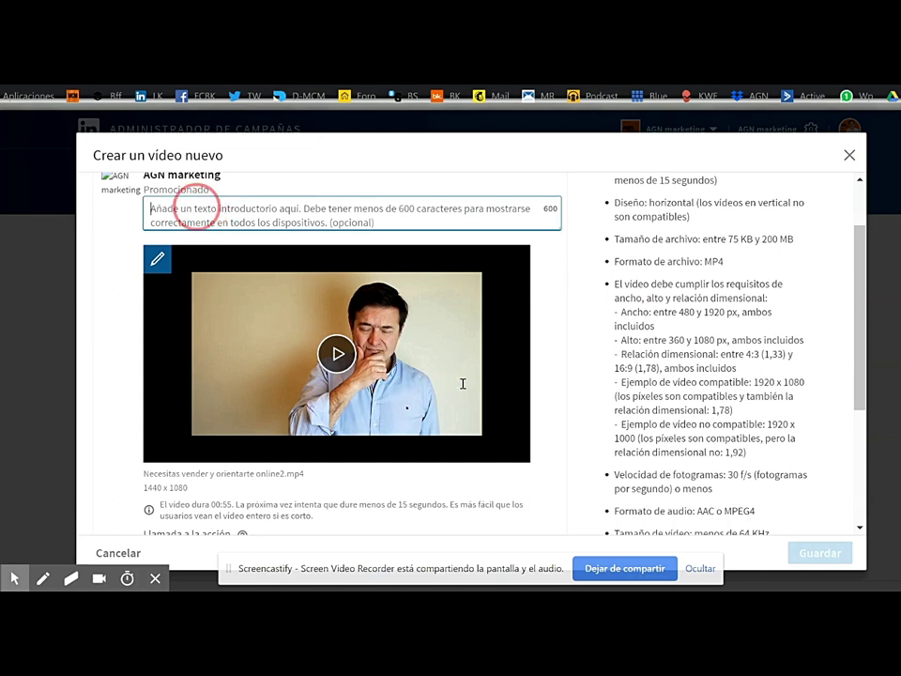
pyautogui.hotkey('ctrl', 'v')
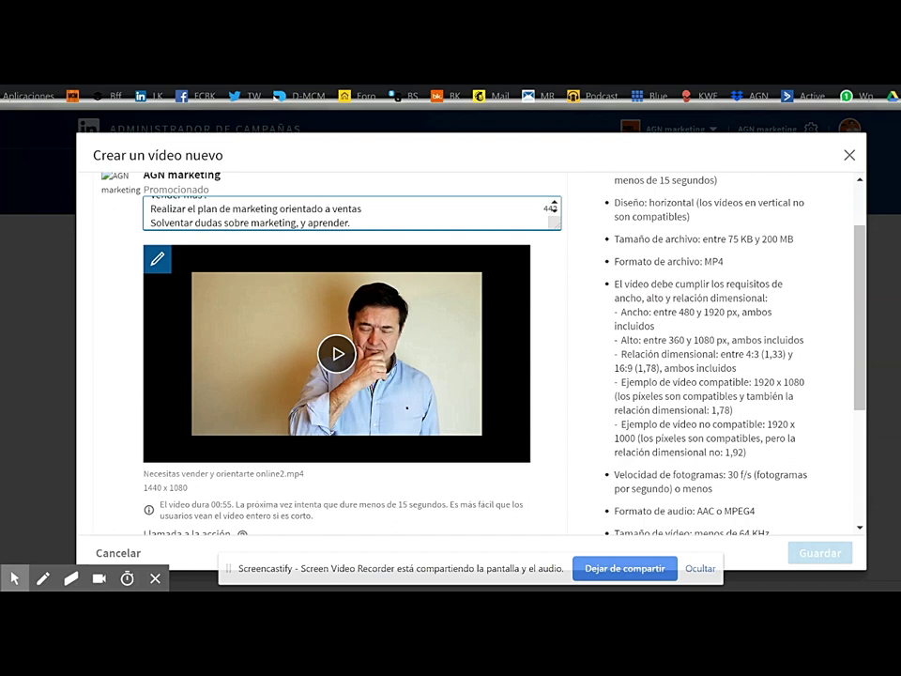
pyautogui.scroll(1, 352, 214)
pyautogui.scroll(1, 352, 214)
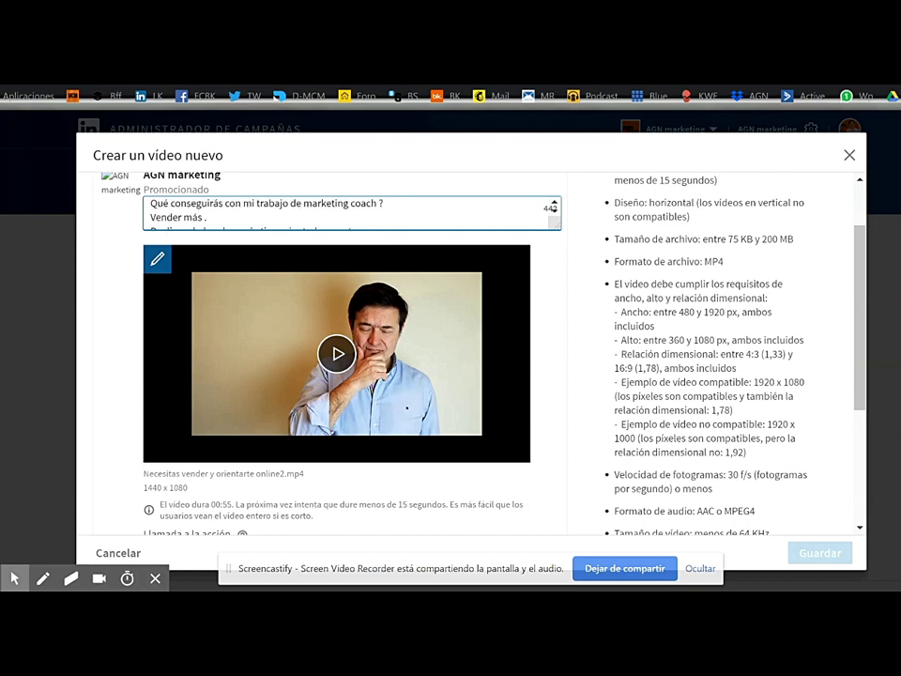
pyautogui.click(554, 202)
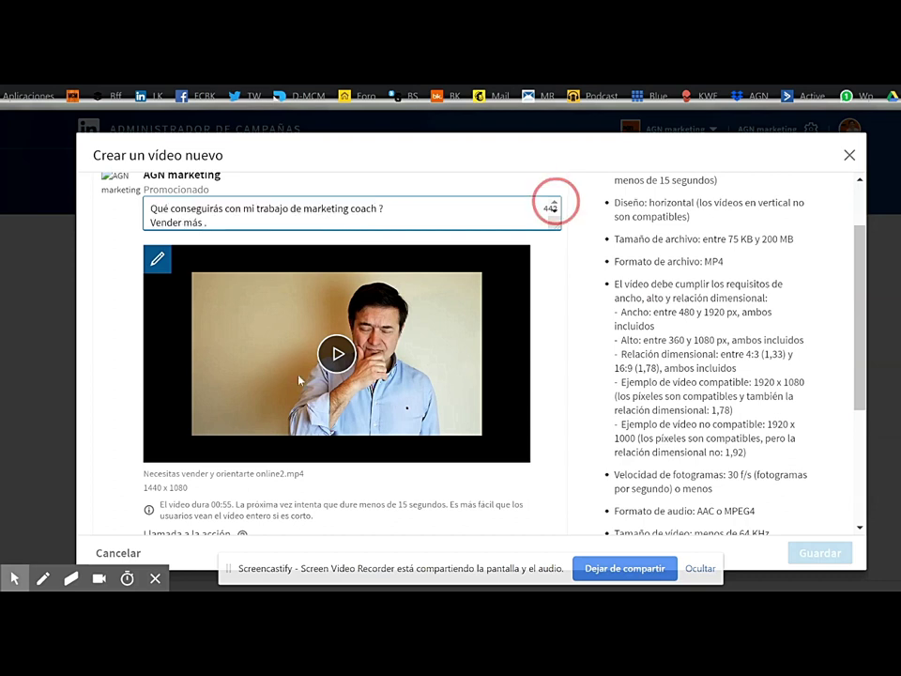
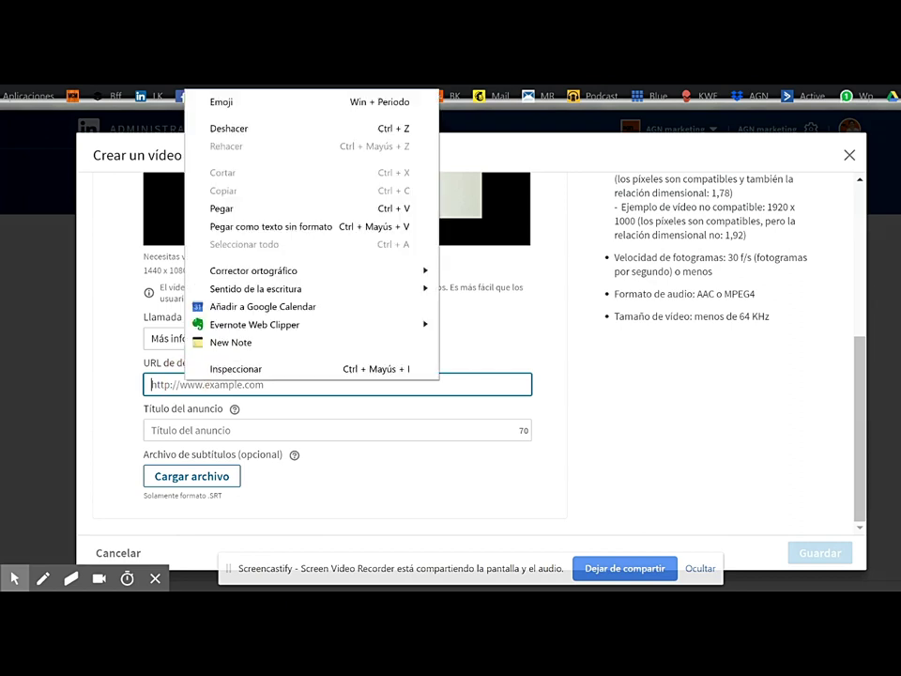
# - Set the destination URL to the Consultoría page's address and title the ad "Esto del marketing resulta que era para vender..."
pyautogui.click(481, 387)
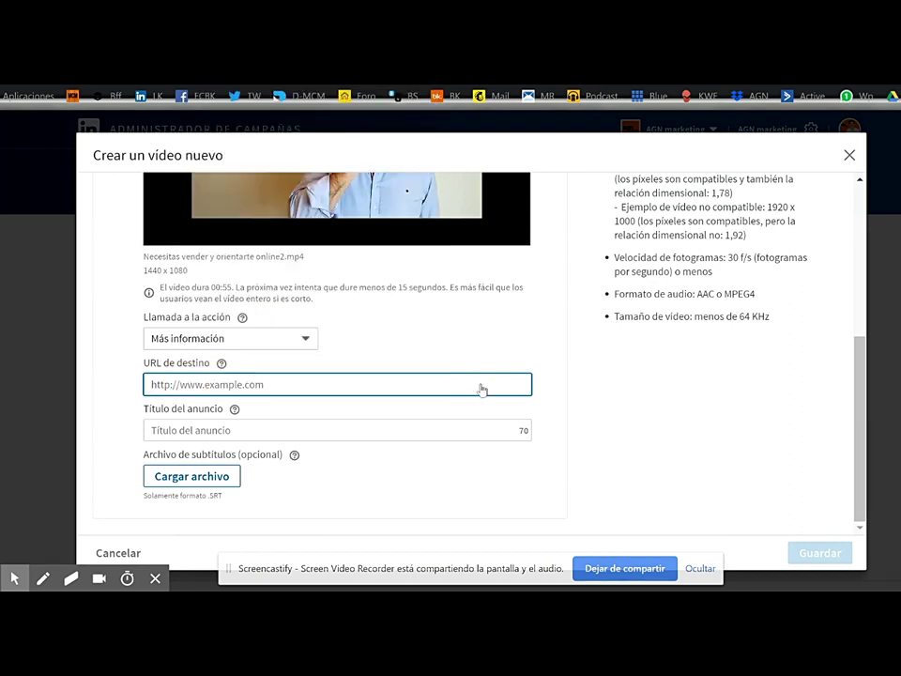
pyautogui.write('https://juanjoamengual.es/consultoria/')
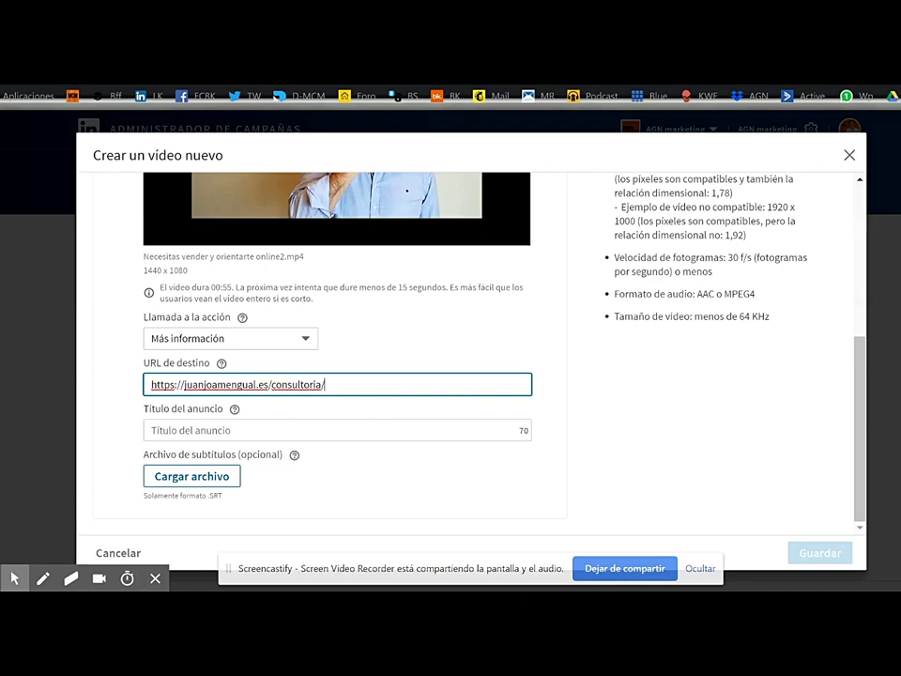
pyautogui.click(337, 430)
pyautogui.click(216, 429)
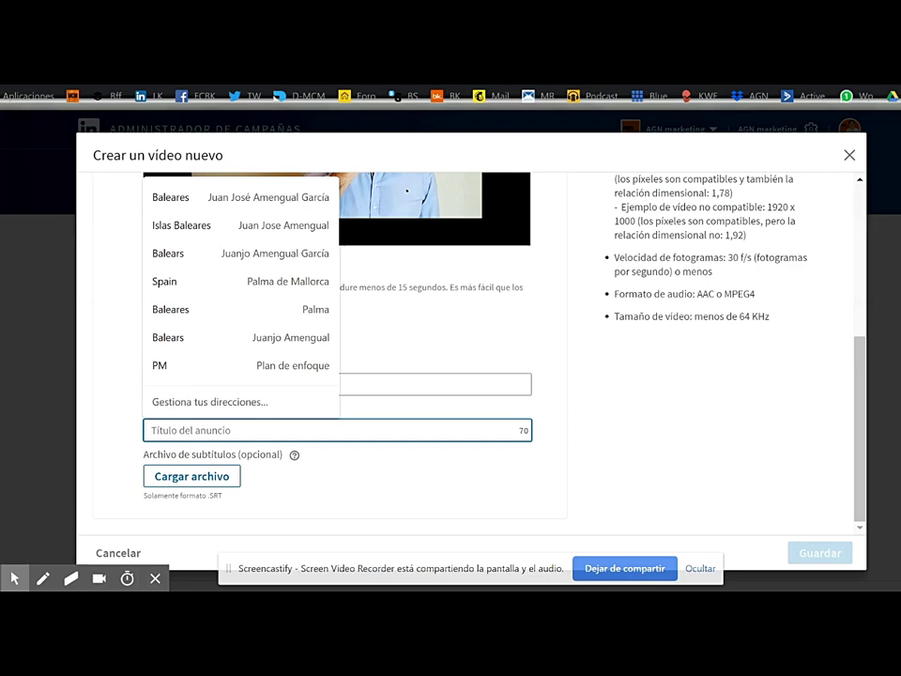
pyautogui.press('Escape')
pyautogui.write('M')
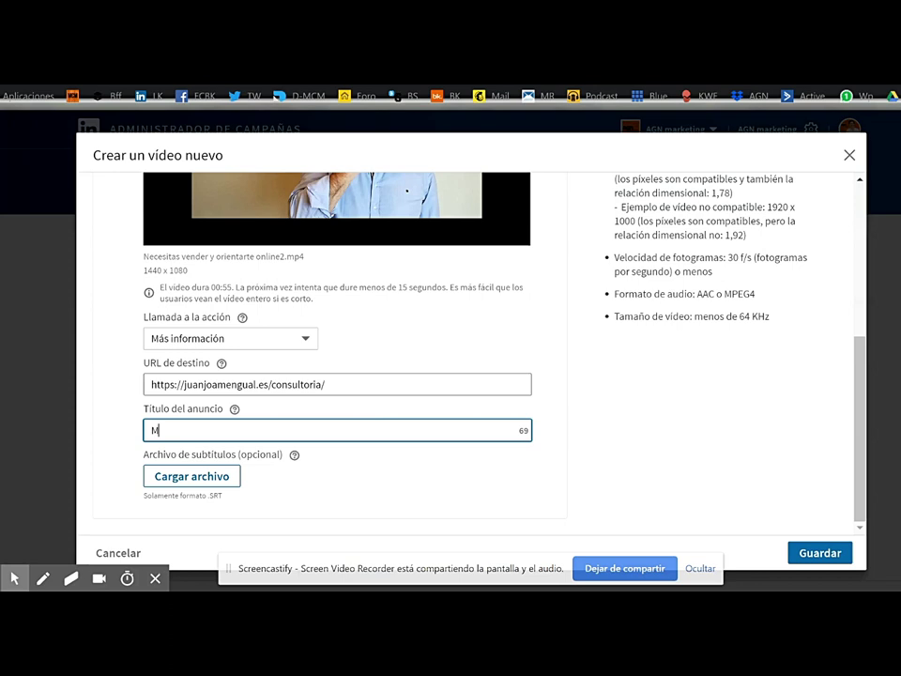
pyautogui.press('BackSpace')
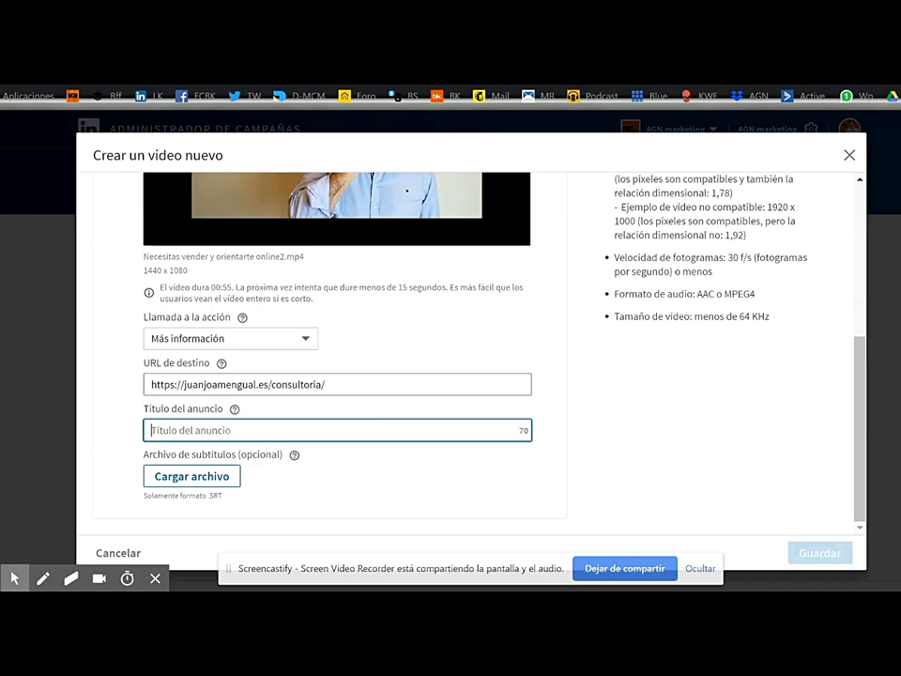
pyautogui.write('Esto')
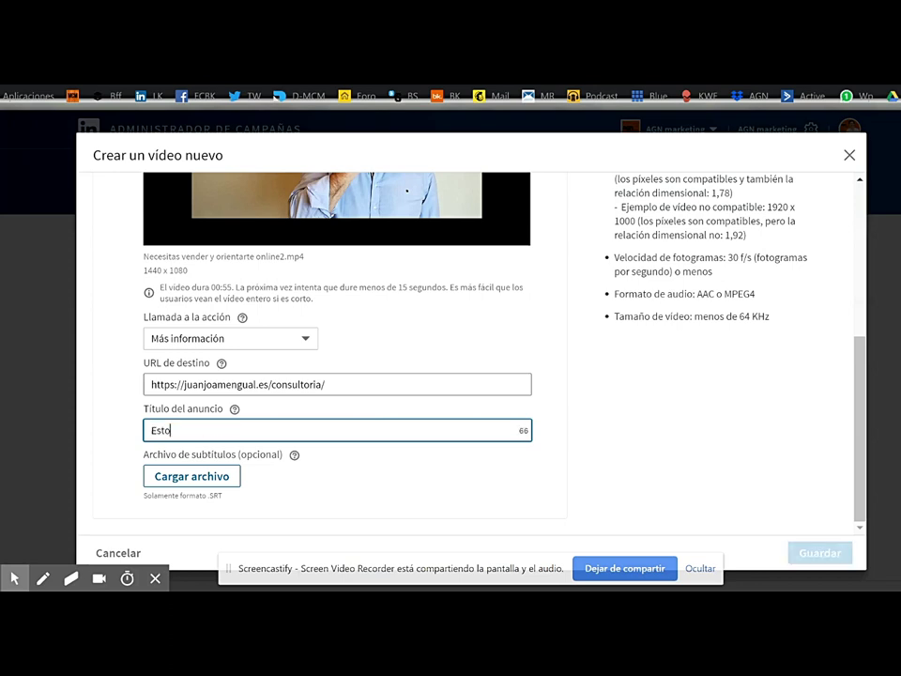
pyautogui.write(' del marketing')
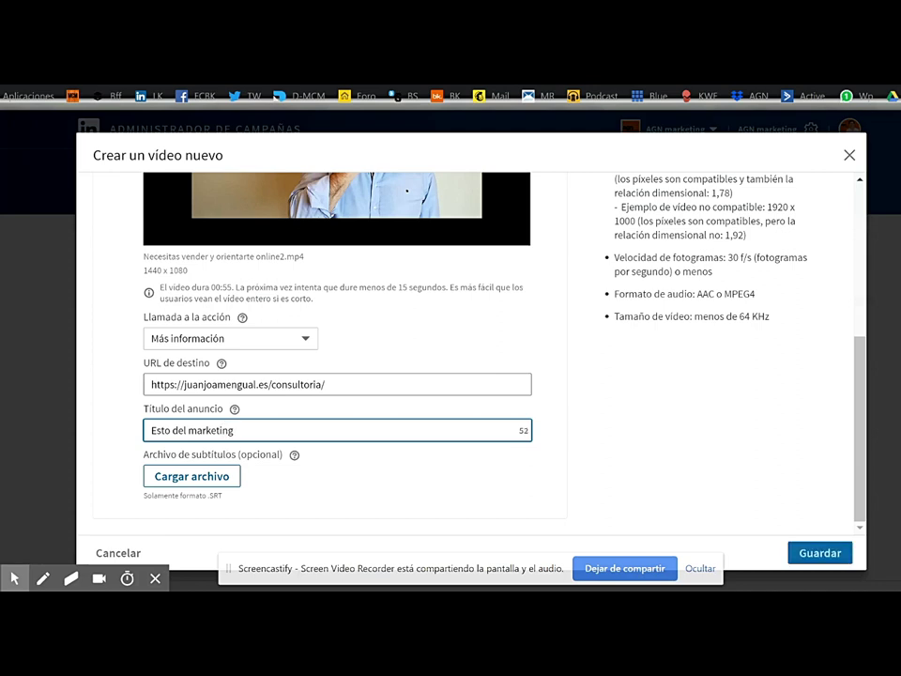
pyautogui.write(' resulta que era para')
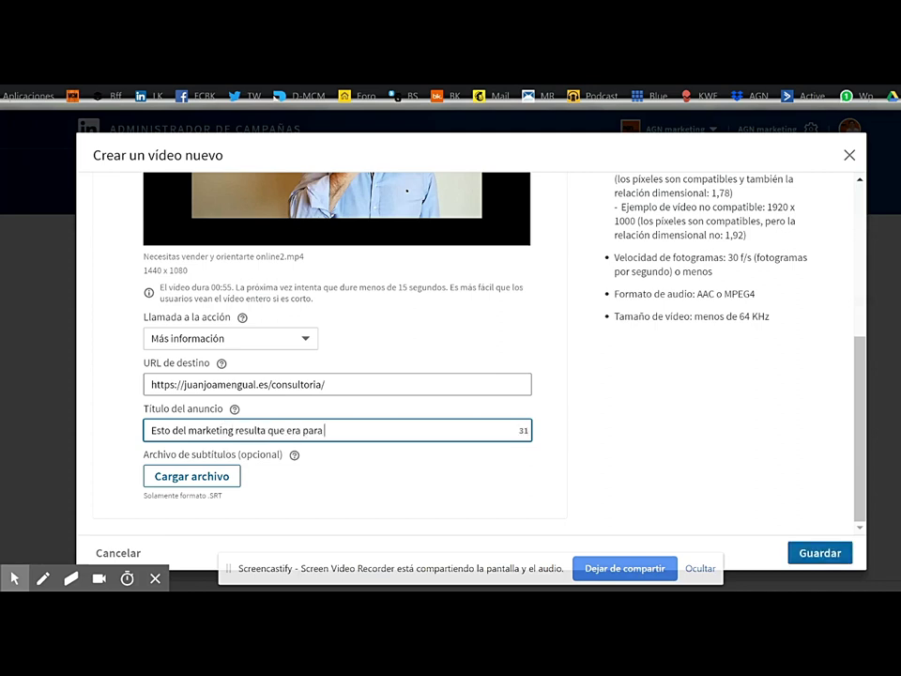
pyautogui.write(' vender...')
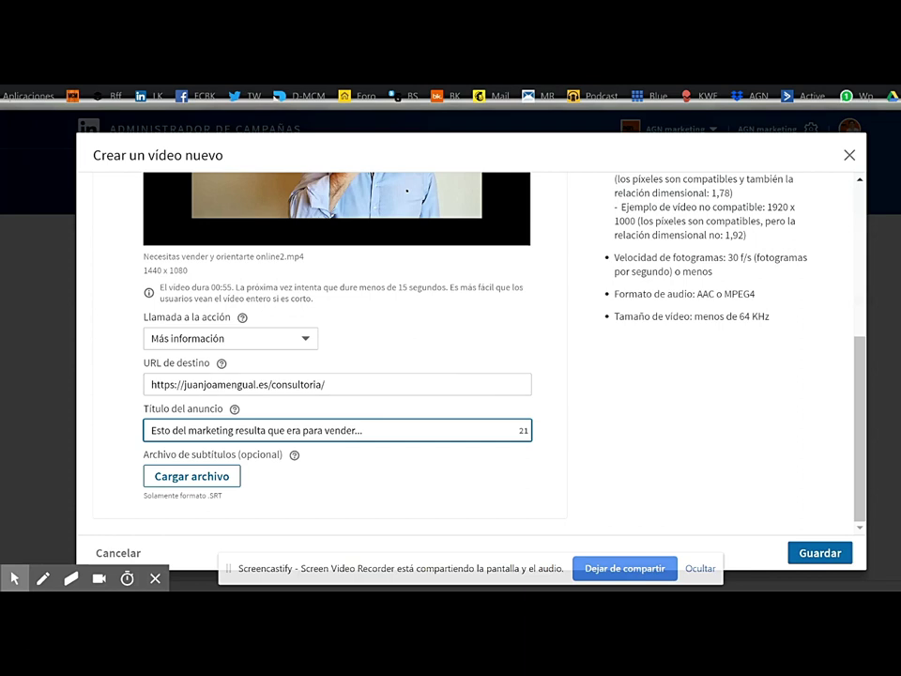
# - Put quotation marks around the word "marketing" in the ad title
pyautogui.click(188, 431)
pyautogui.write('"')
pyautogui.click(235, 430)
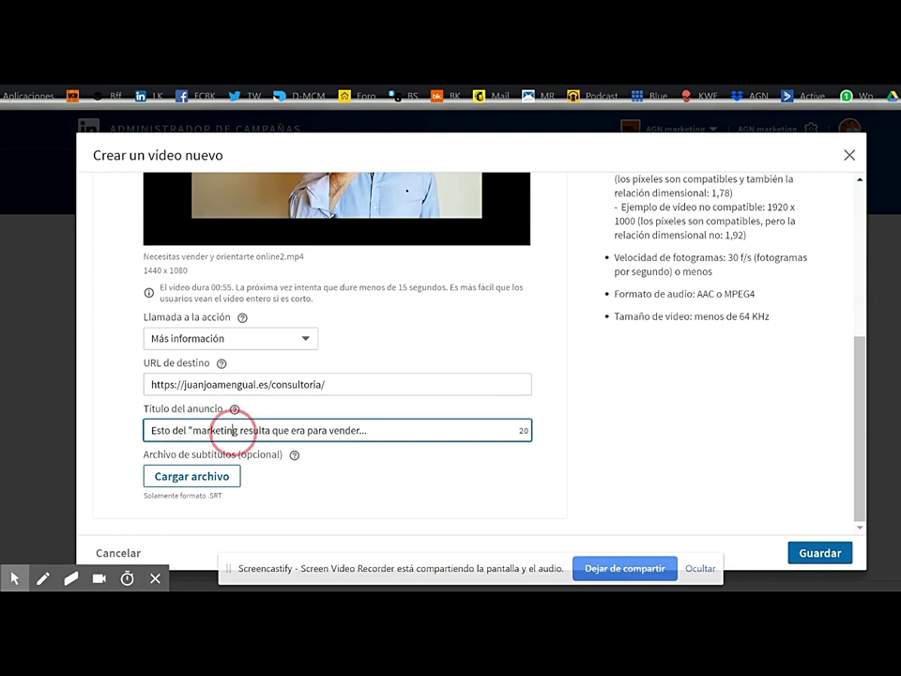
pyautogui.click(242, 431)
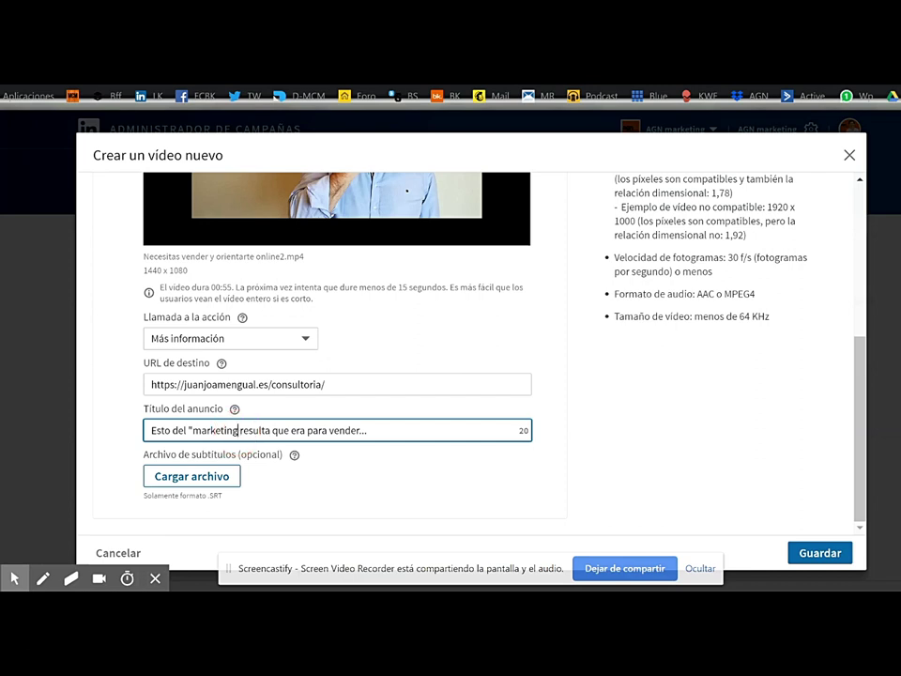
pyautogui.write('"')
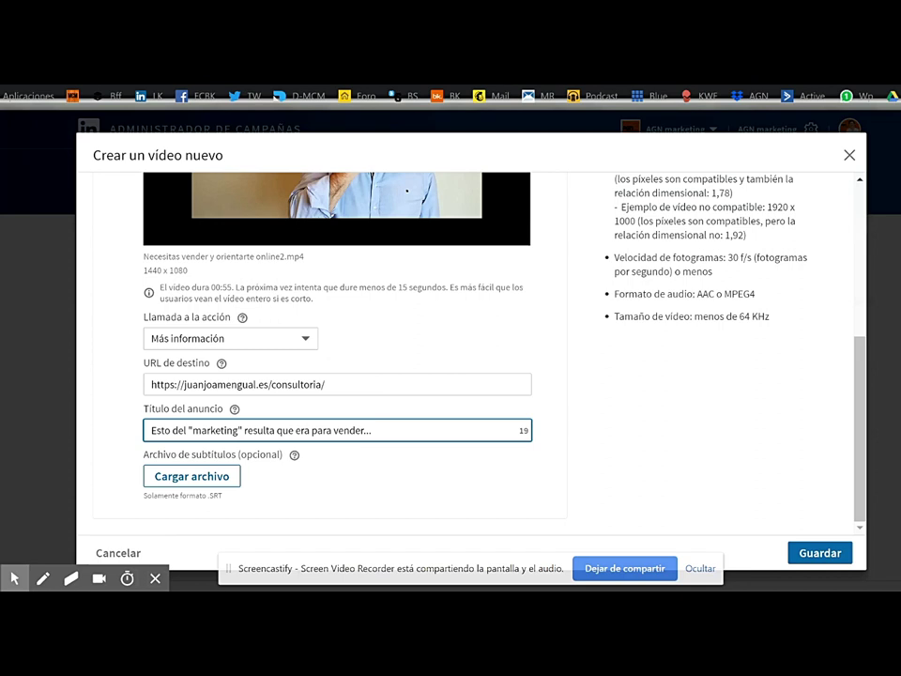
pyautogui.scroll(3, 328, 353)
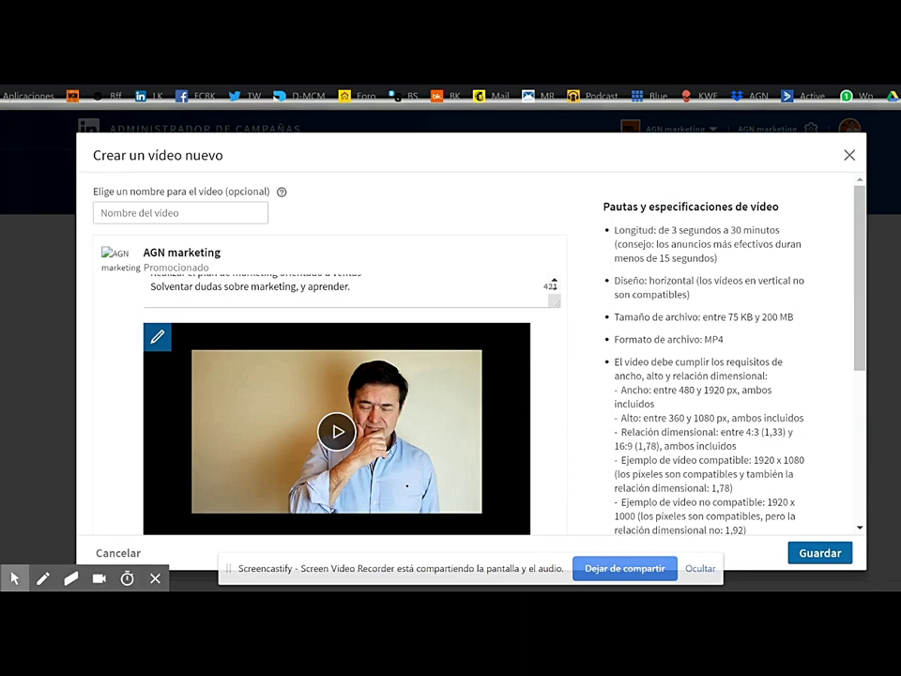
# - Save the new video ad with its completed text, destination URL and title
pyautogui.scroll(-2, 469, 357)
pyautogui.scroll(-3, 470, 356)
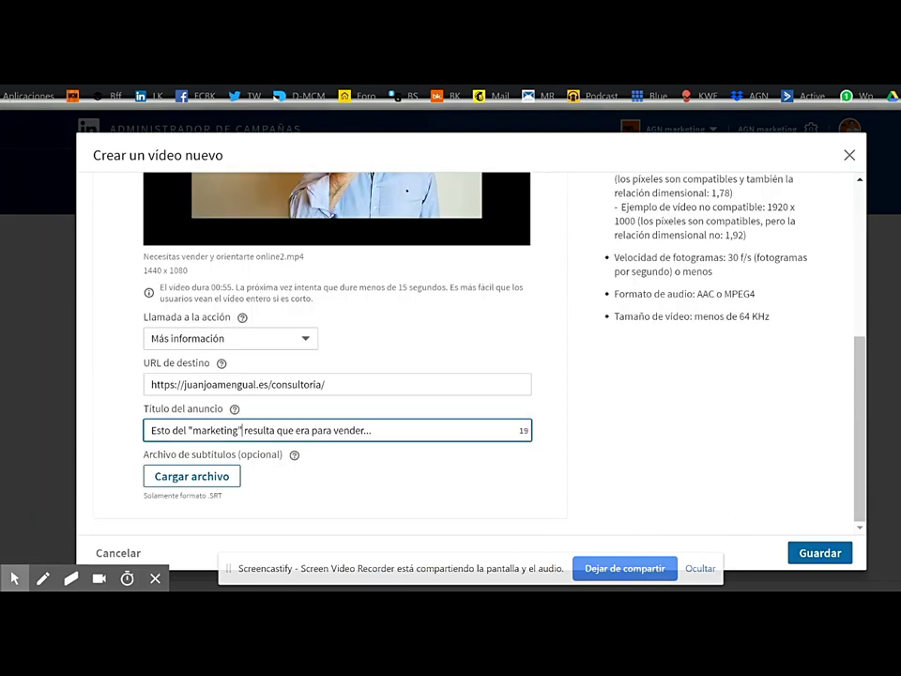
pyautogui.click(815, 553)
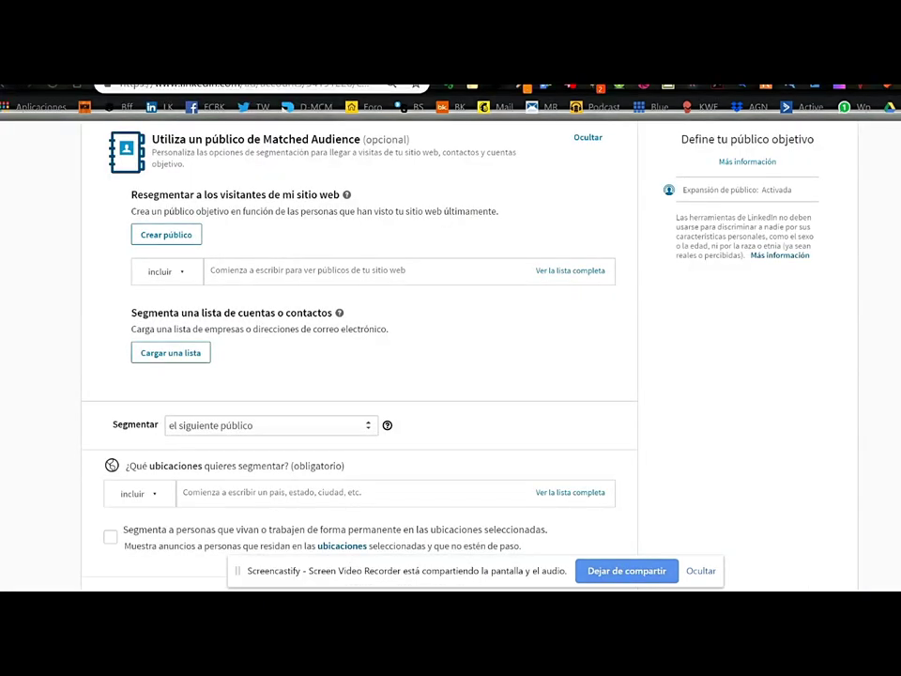
# - Enter Palma de Mallorca in the audience's location field and target only people living or working permanently in the selected locations
pyautogui.scroll(2, 450, 357)
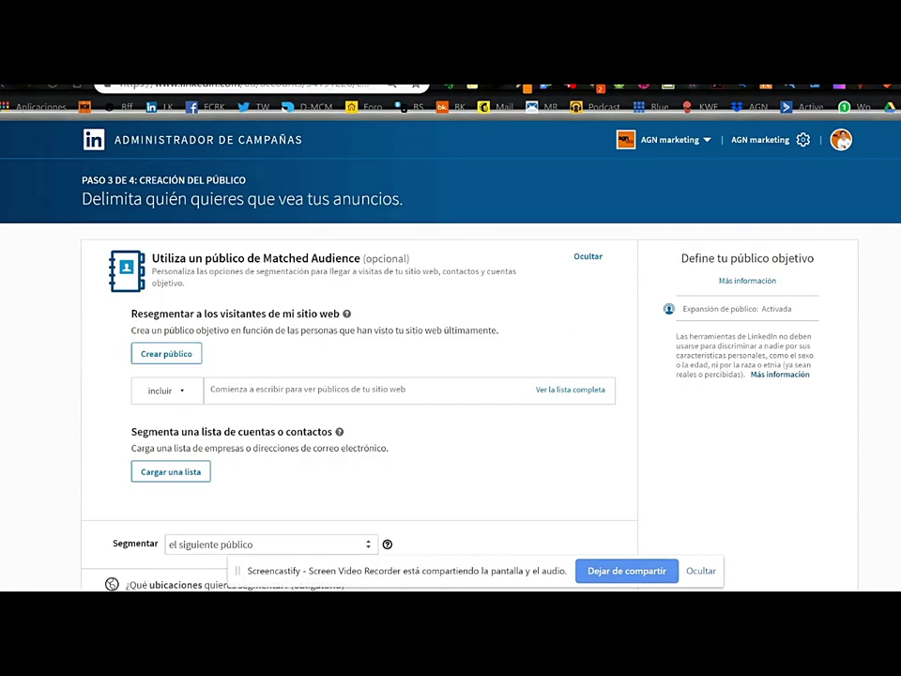
pyautogui.scroll(-2, 171, 395)
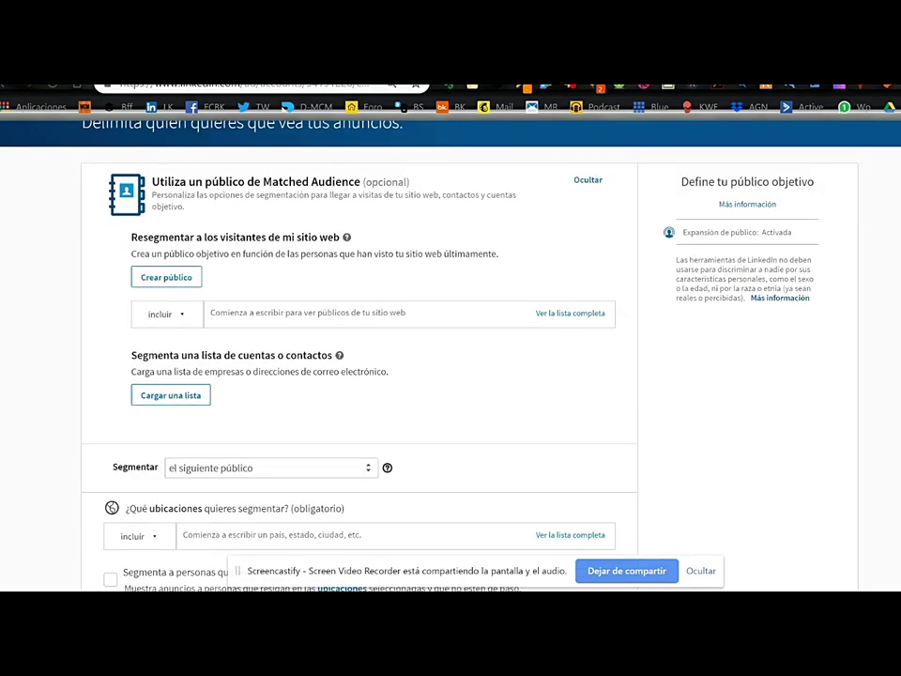
pyautogui.scroll(-5, 171, 396)
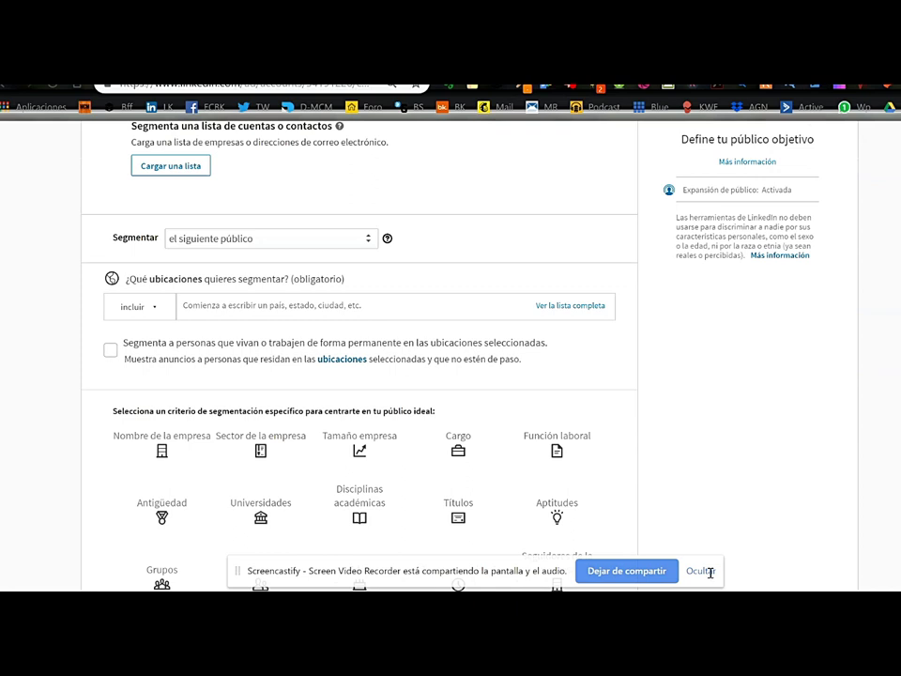
pyautogui.click(331, 305)
pyautogui.press('Down')
pyautogui.press('Down')
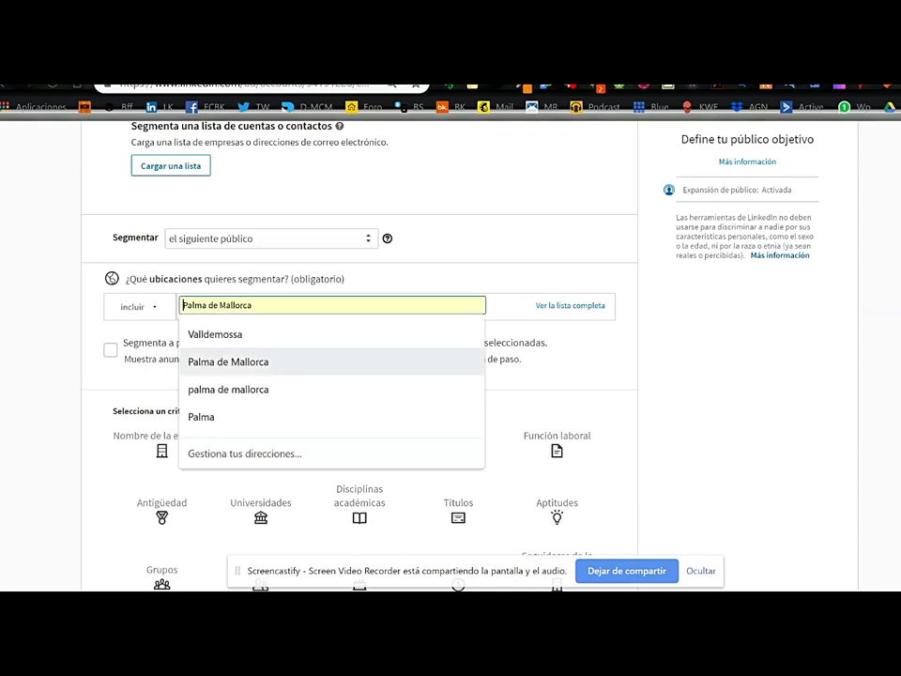
pyautogui.press('Return')
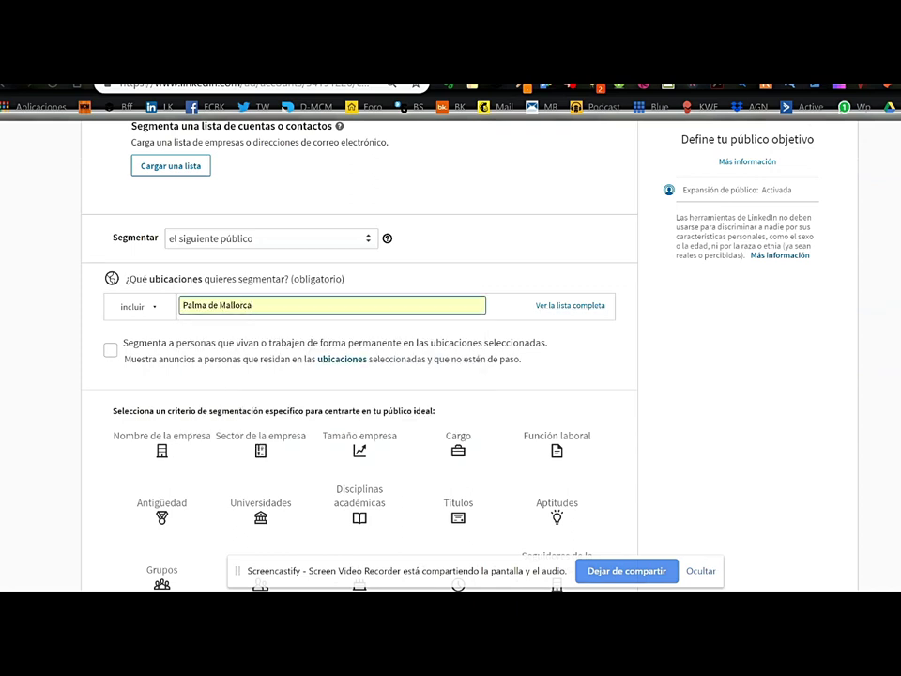
pyautogui.click(109, 349)
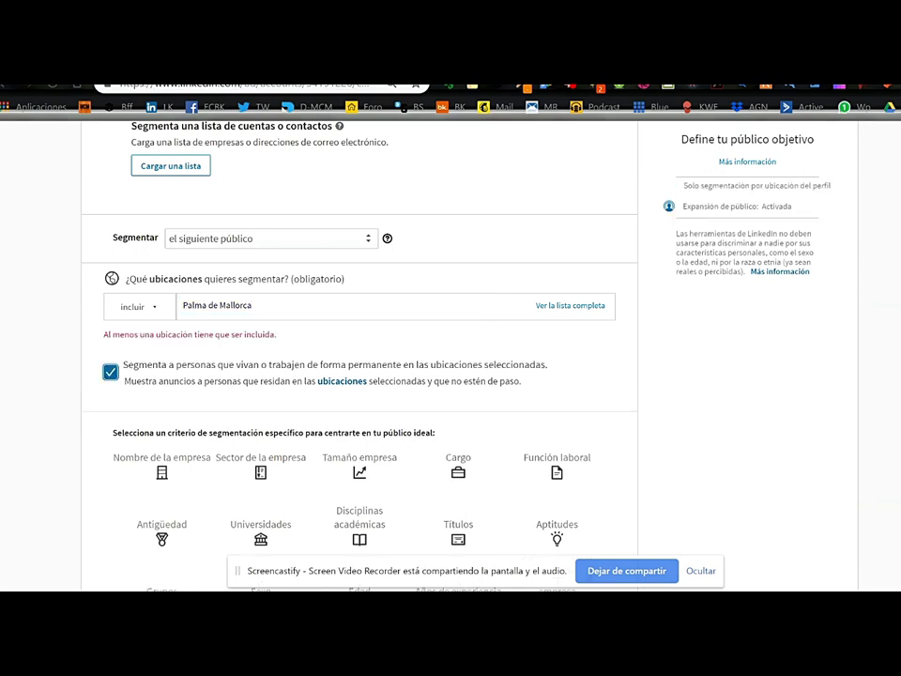
# - Try again to include Palma de Mallorca from the suggested entries, and show the complete list of locations
pyautogui.click(252, 305)
pyautogui.press('Down')
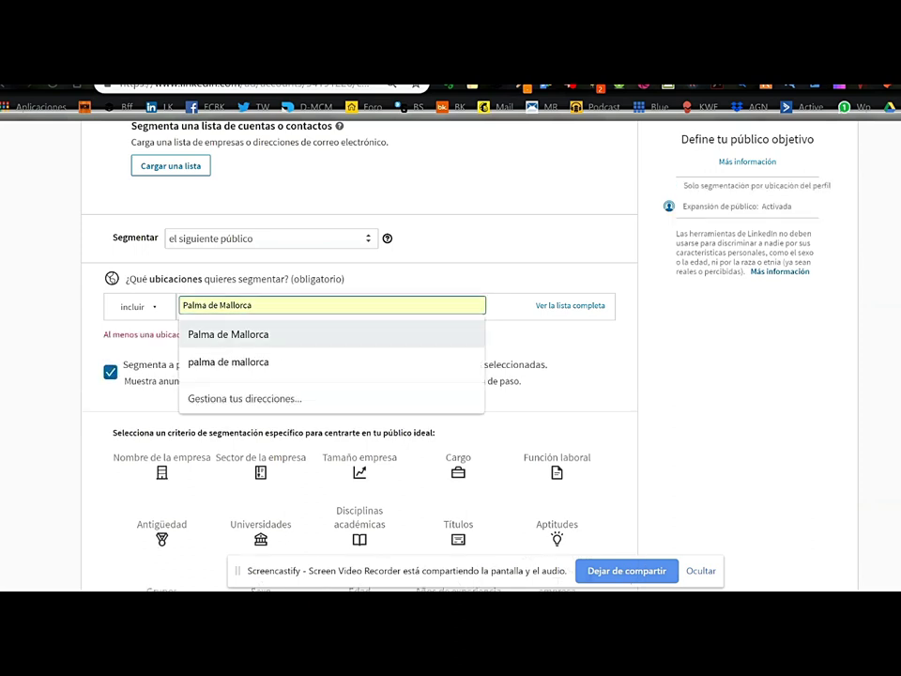
pyautogui.press('Return')
pyautogui.click(570, 305)
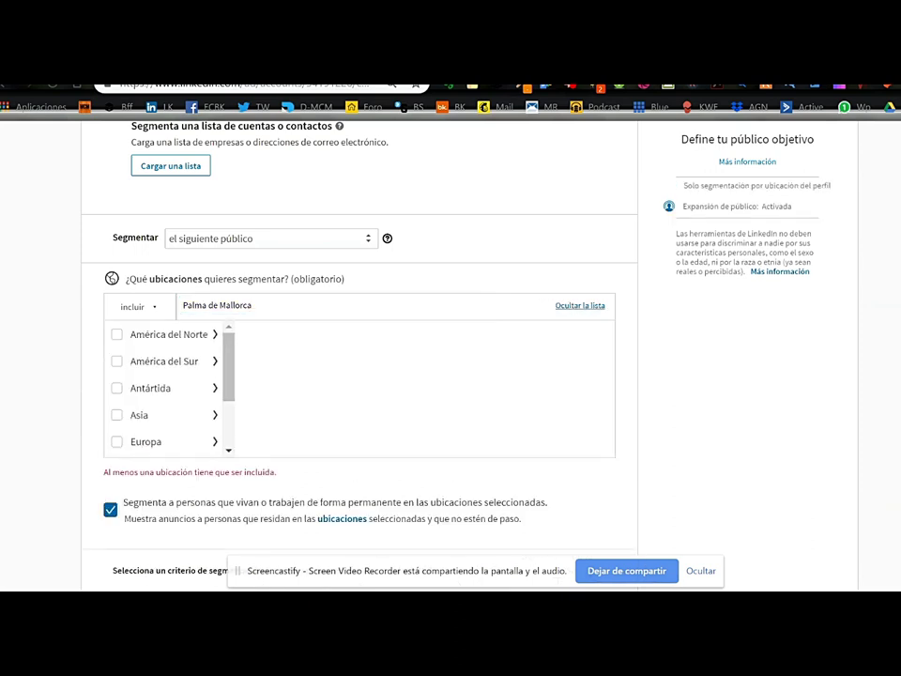
pyautogui.hotkey('shift', 'Tab')
pyautogui.press('Down')
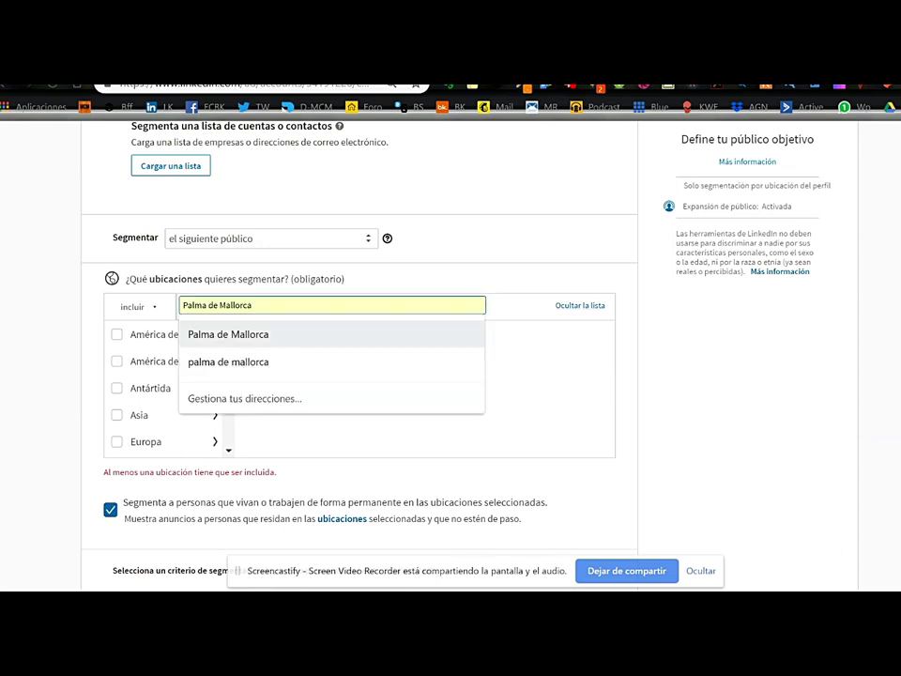
pyautogui.press('Return')
# - Include Palma y alrededores, España as the target location, going through Europa, España and Baleares in the location list
pyautogui.scroll(-1, 169, 388)
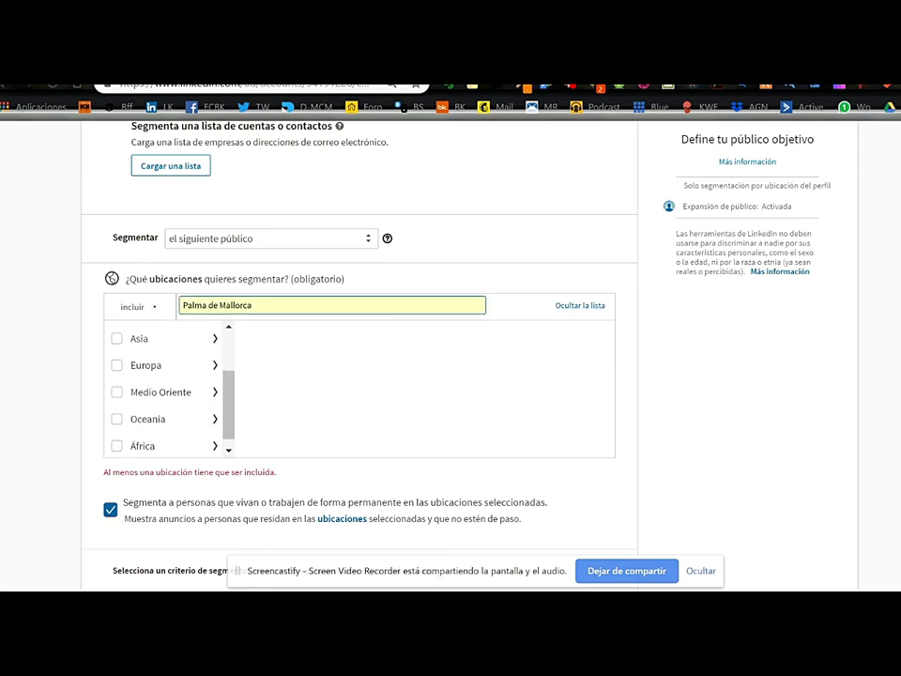
pyautogui.scroll(1, 169, 388)
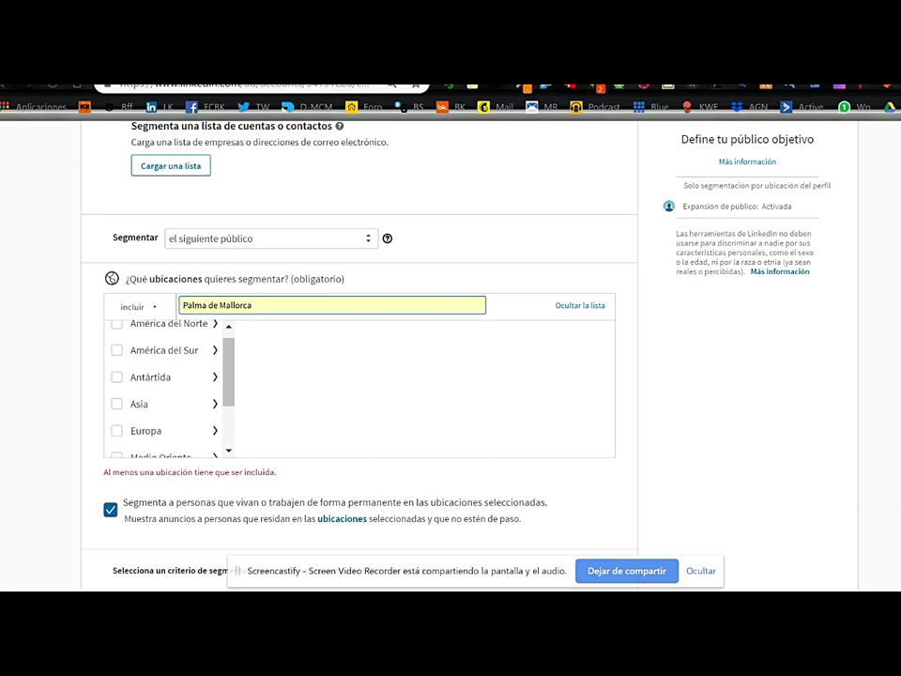
pyautogui.click(117, 431)
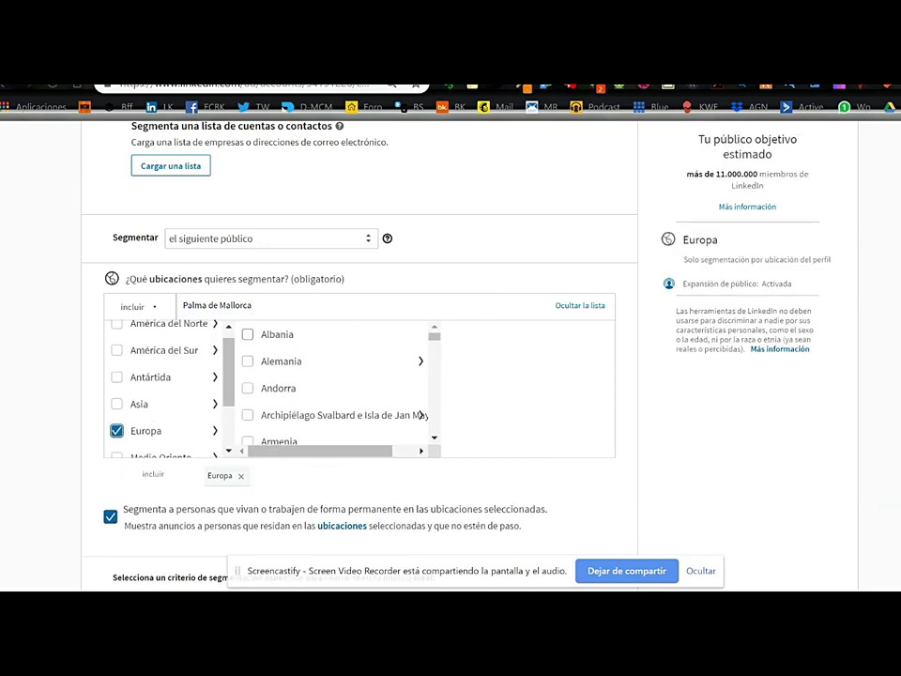
pyautogui.scroll(-5, 333, 385)
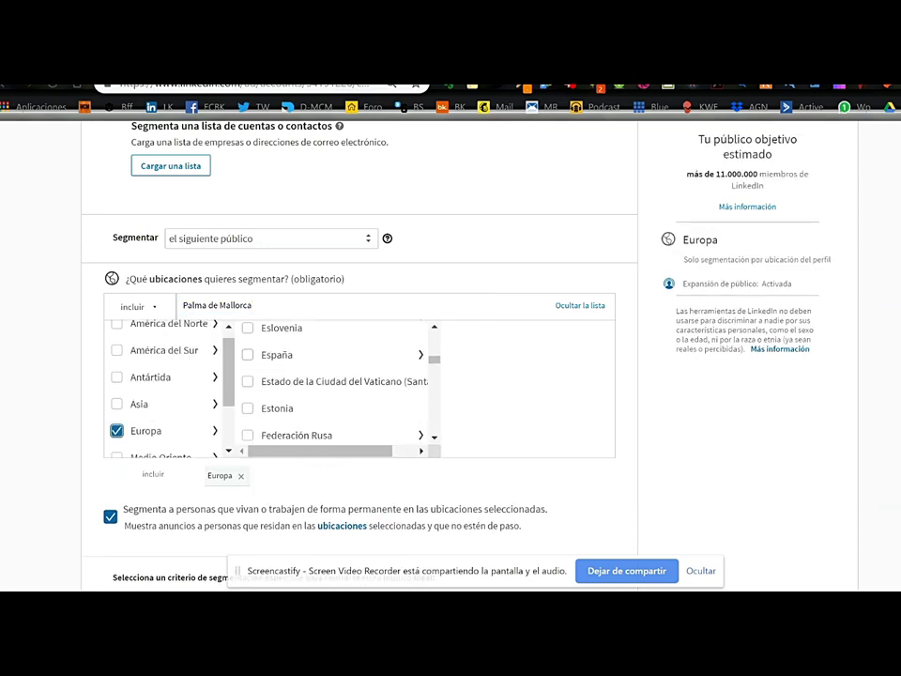
pyautogui.click(420, 355)
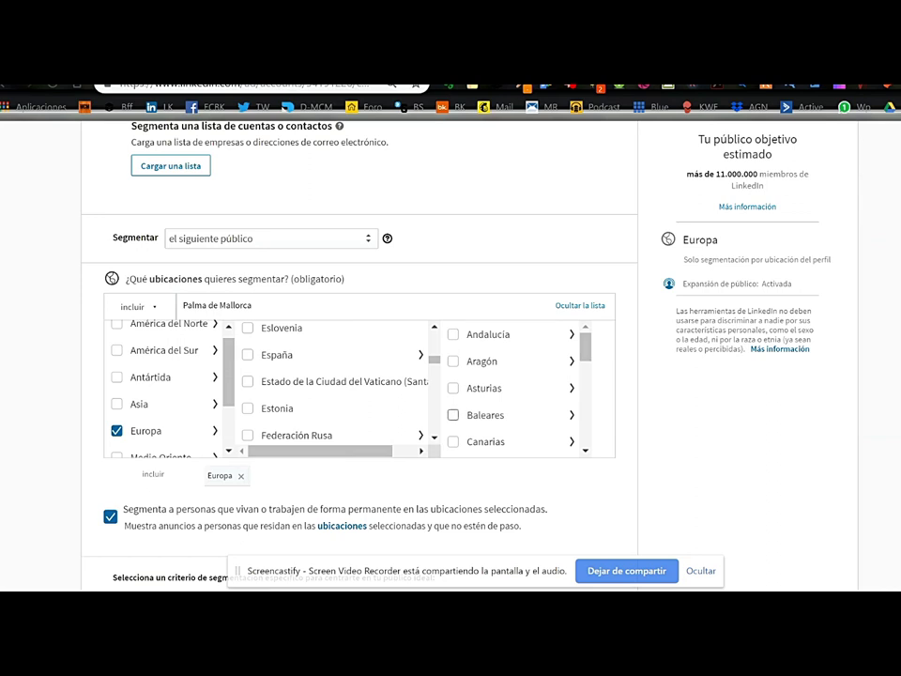
pyautogui.click(571, 415)
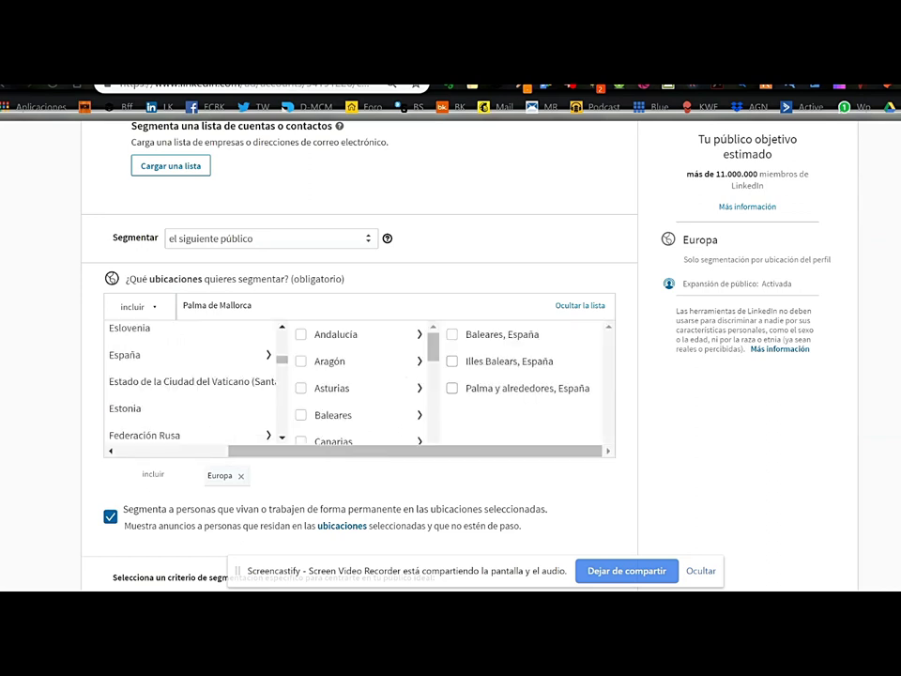
pyautogui.click(452, 388)
pyautogui.scroll(-2, 361, 385)
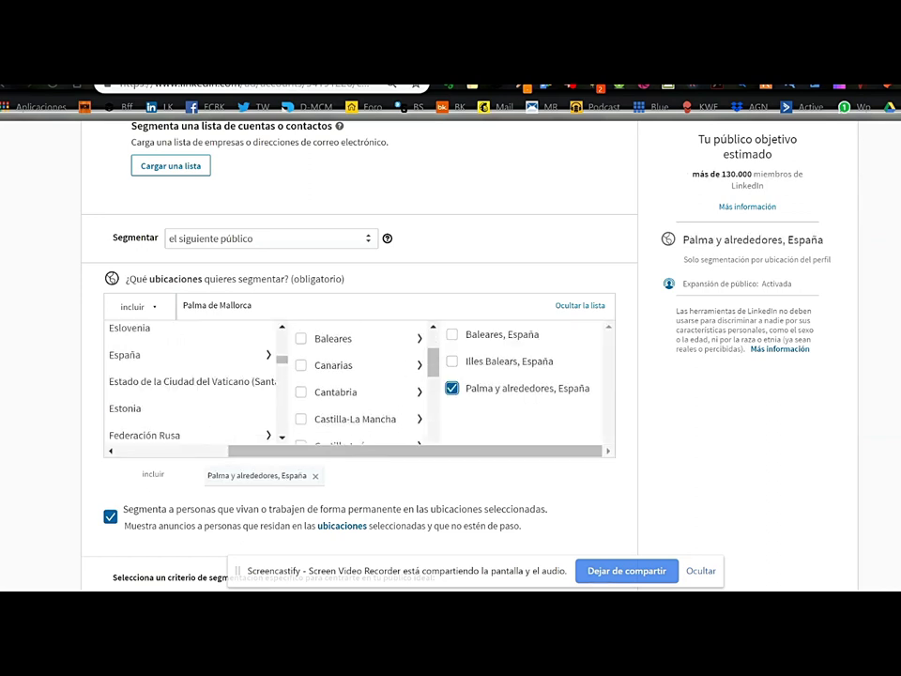
# - Add the Cargo targeting criterion and include the job title Director
pyautogui.scroll(-2, 451, 375)
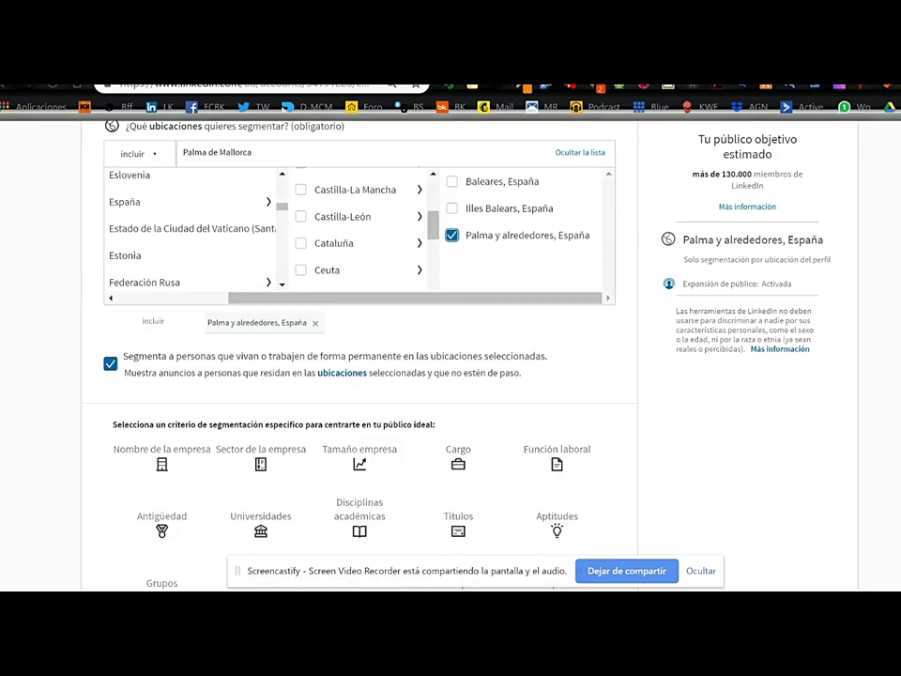
pyautogui.scroll(-2, 360, 470)
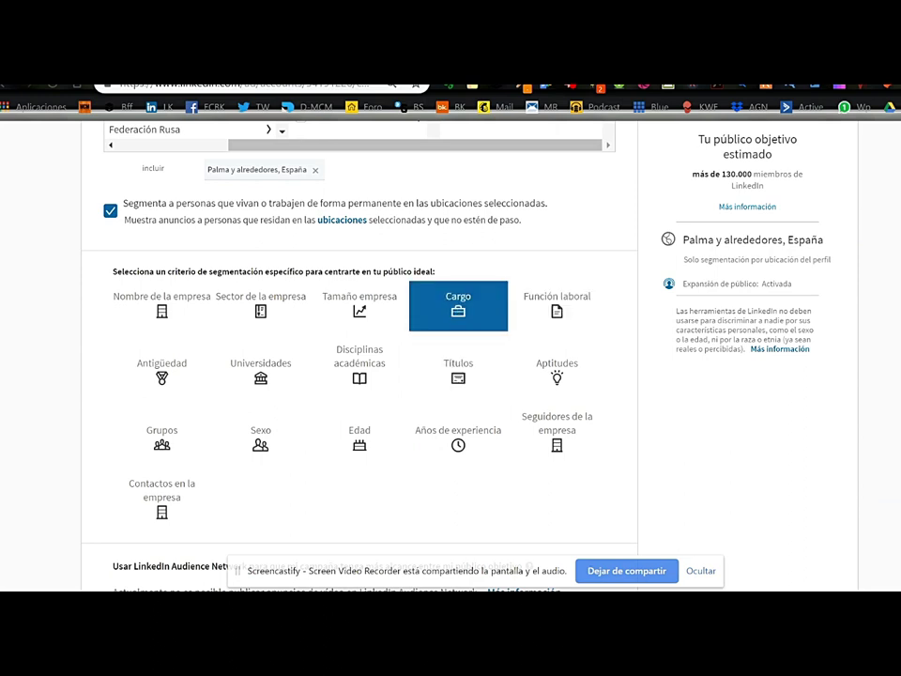
pyautogui.click(458, 305)
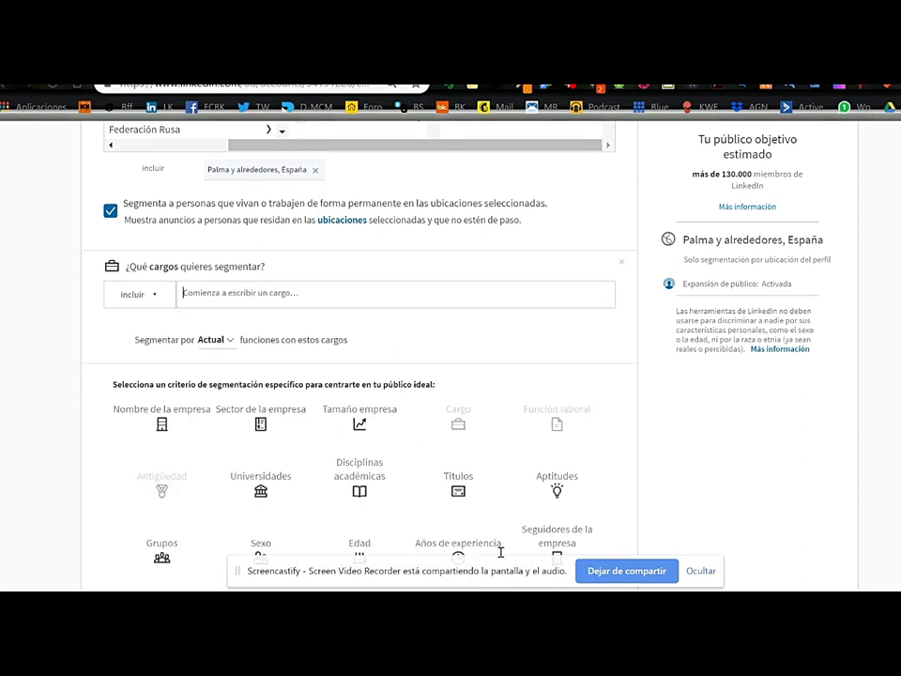
pyautogui.write('dire')
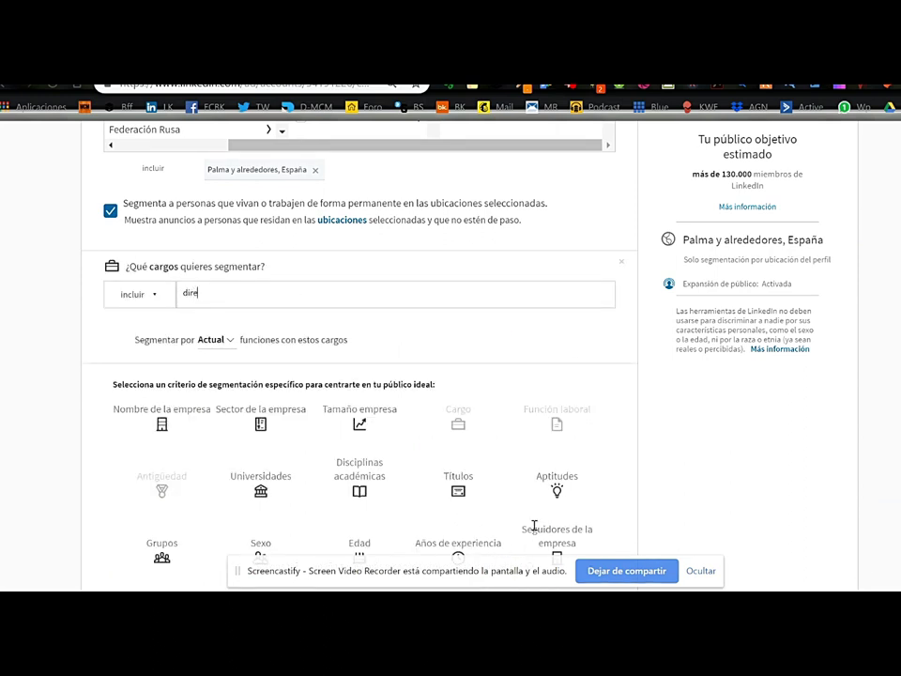
pyautogui.write('ctor')
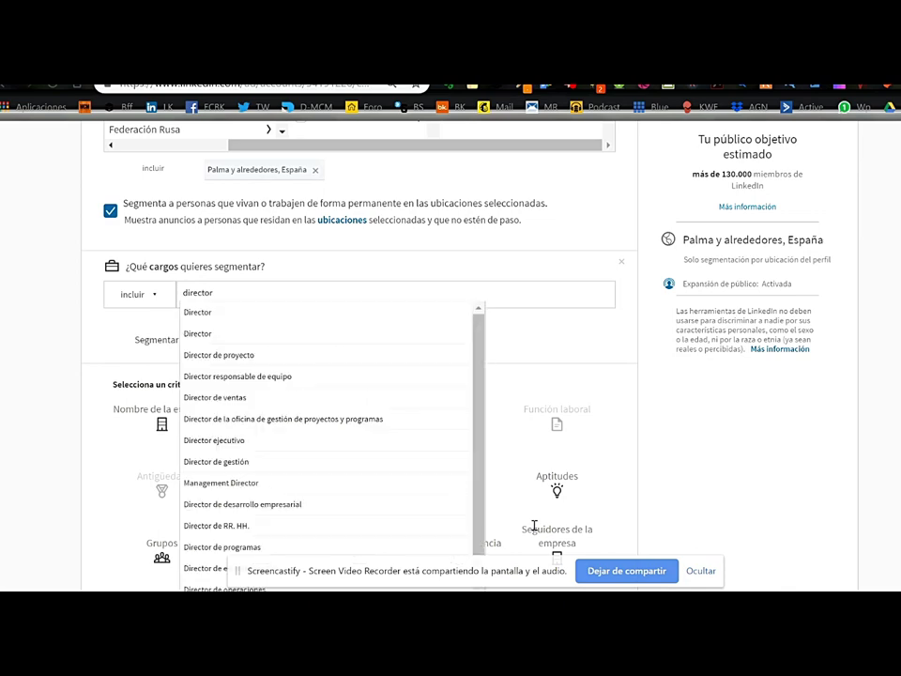
pyautogui.press('Down')
pyautogui.press('Down')
pyautogui.press('Down')
pyautogui.press('Up')
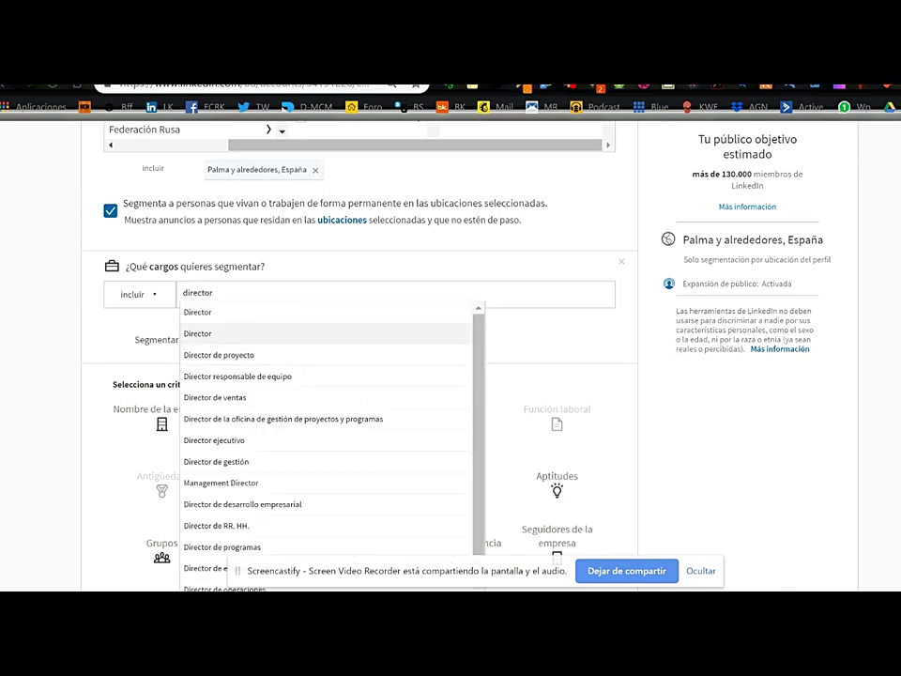
pyautogui.press('Return')
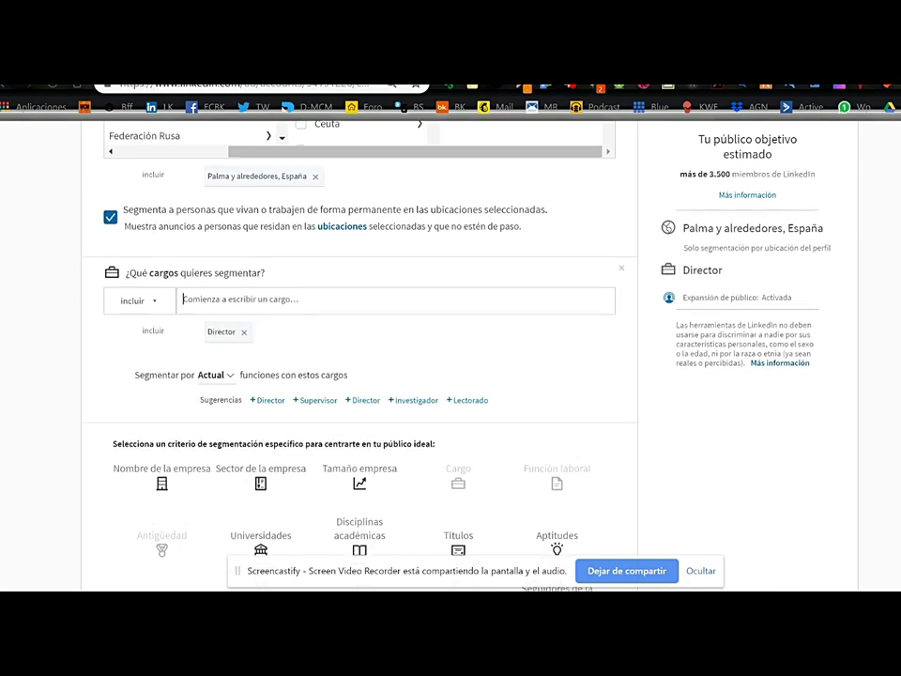
# - Search the job titles for "owner" and include Company Owner in the targeting
pyautogui.scroll(3, 275, 472)
pyautogui.scroll(-4, 275, 472)
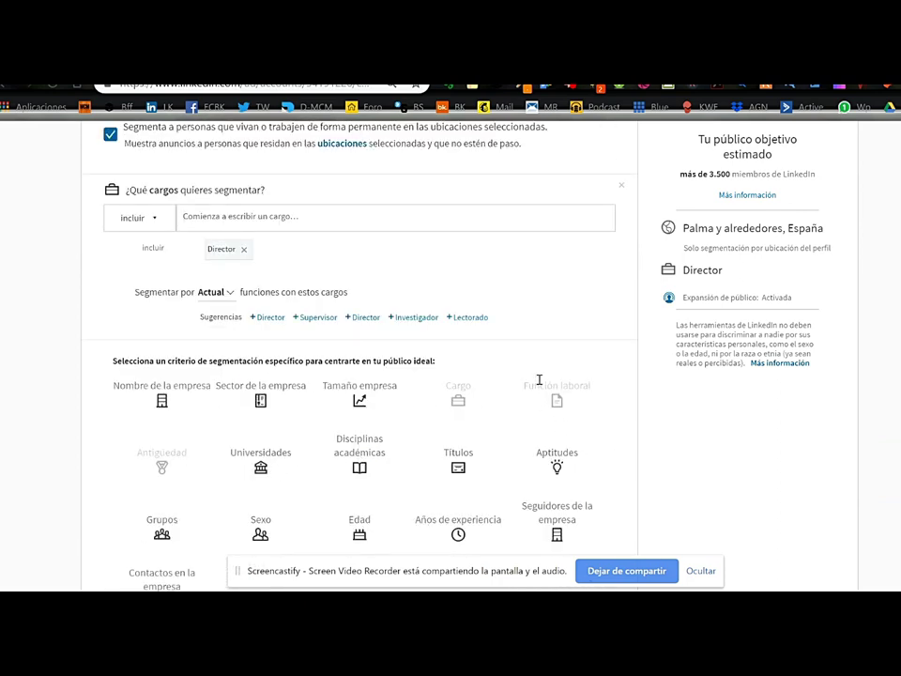
pyautogui.write('owner')
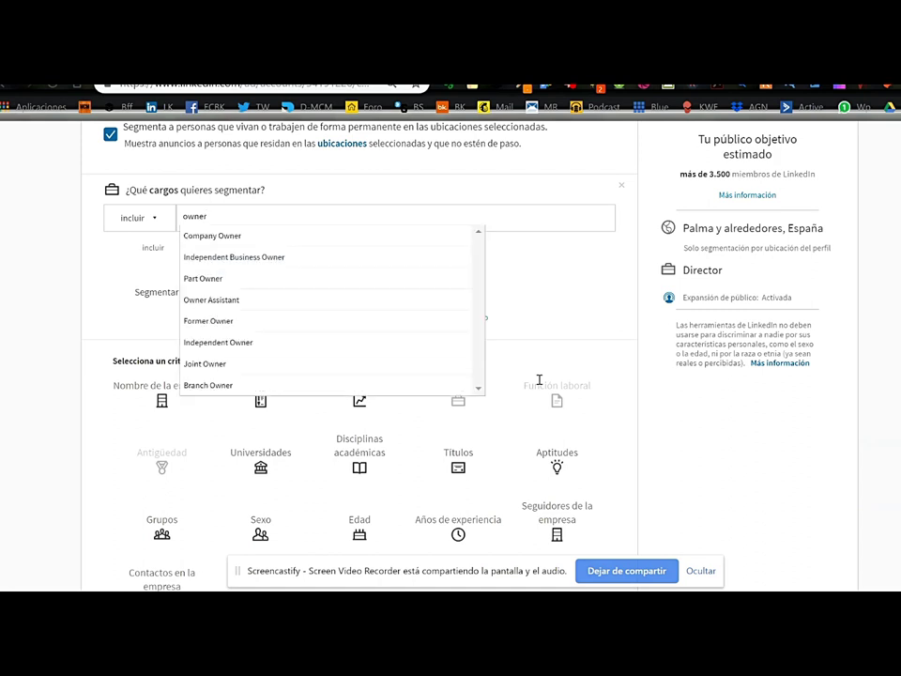
pyautogui.press('Down')
pyautogui.press('Return')
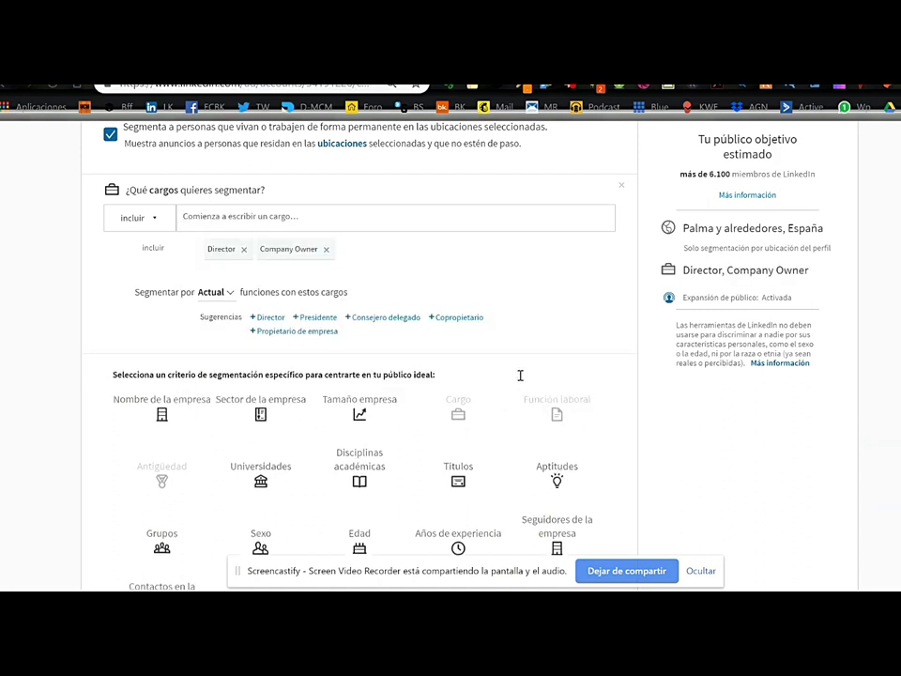
# - Include the job title Director responsable de equipo in the targeting
pyautogui.write('director')
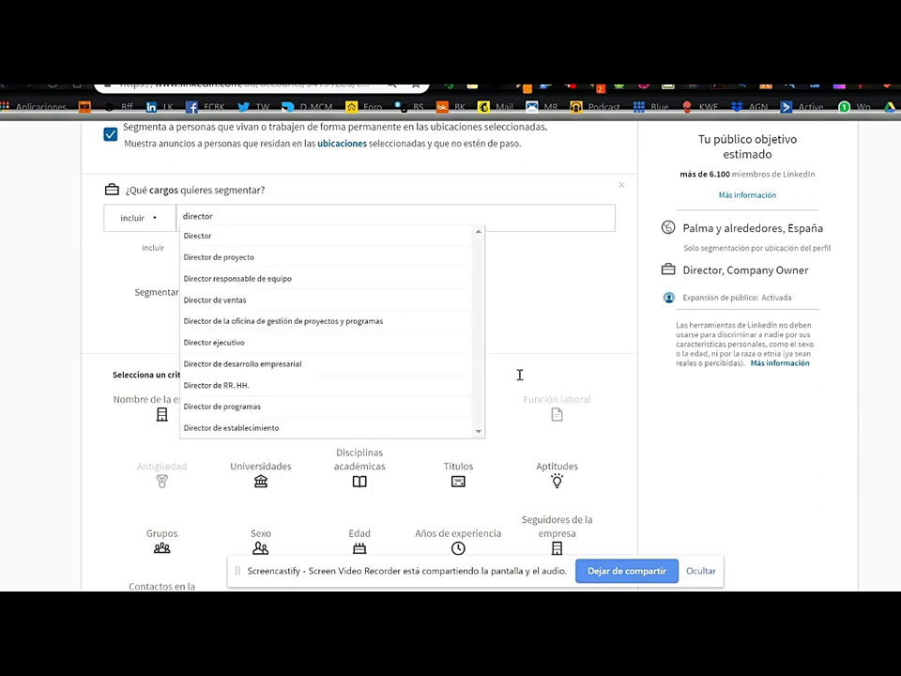
pyautogui.press('Down')
pyautogui.press('Down')
pyautogui.press('Down')
pyautogui.press('Return')
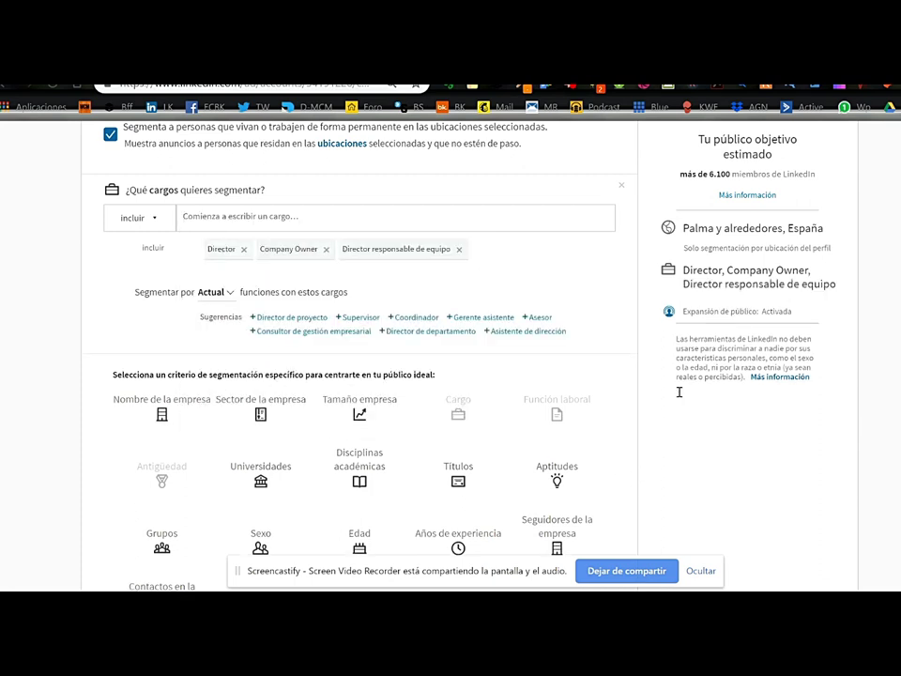
# - Search the job titles for "director" again and include Director ejecutivo
pyautogui.write('directo')
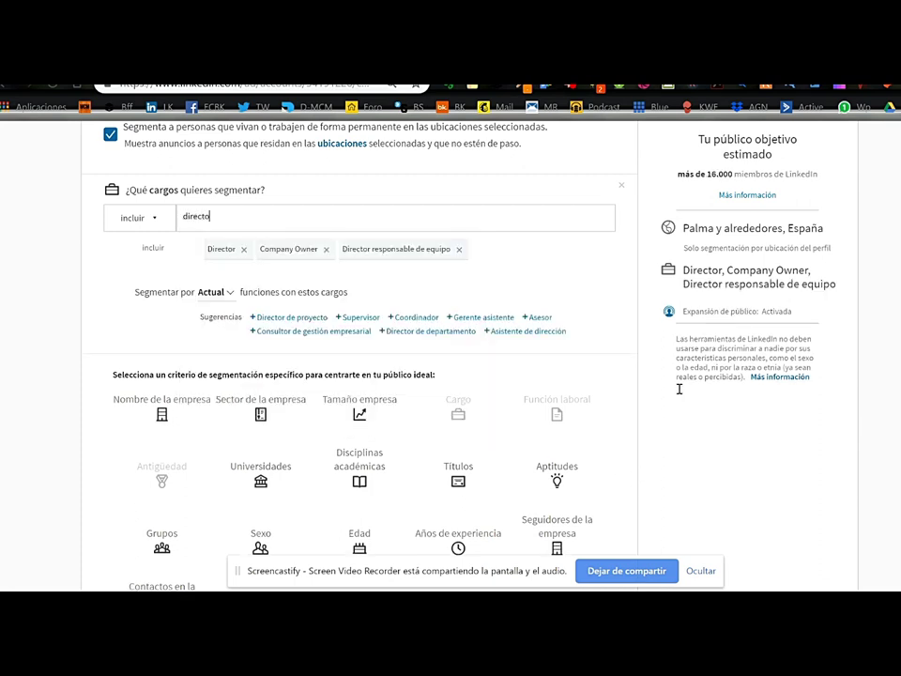
pyautogui.write('r')
pyautogui.press('Down')
pyautogui.press('Down')
pyautogui.press('Down')
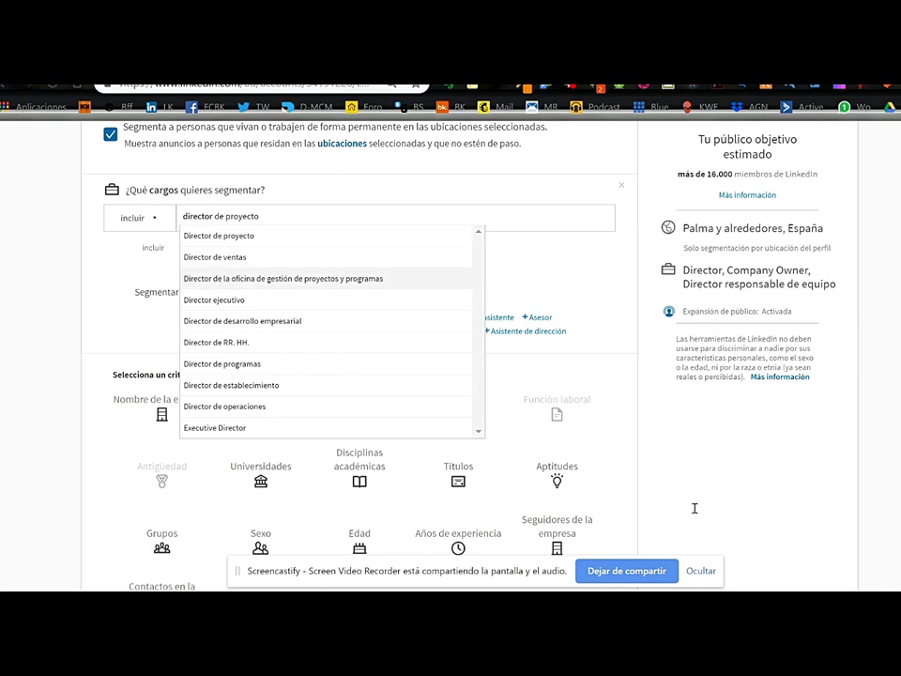
pyautogui.press('Down')
pyautogui.press('Return')
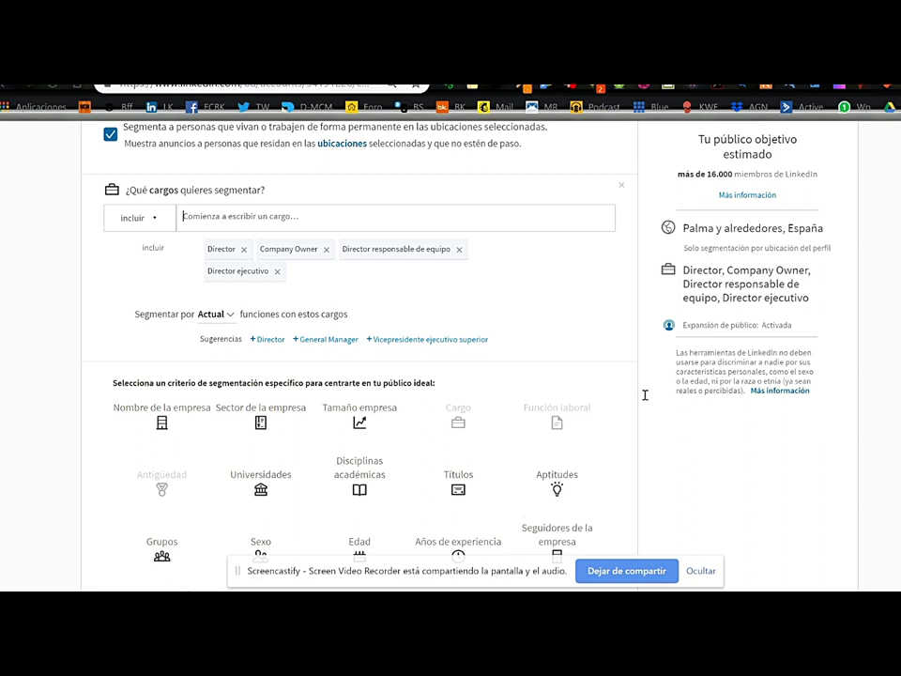
# - Add Executive Director to the included job titles from the director suggestions
pyautogui.write('director de proyecto')
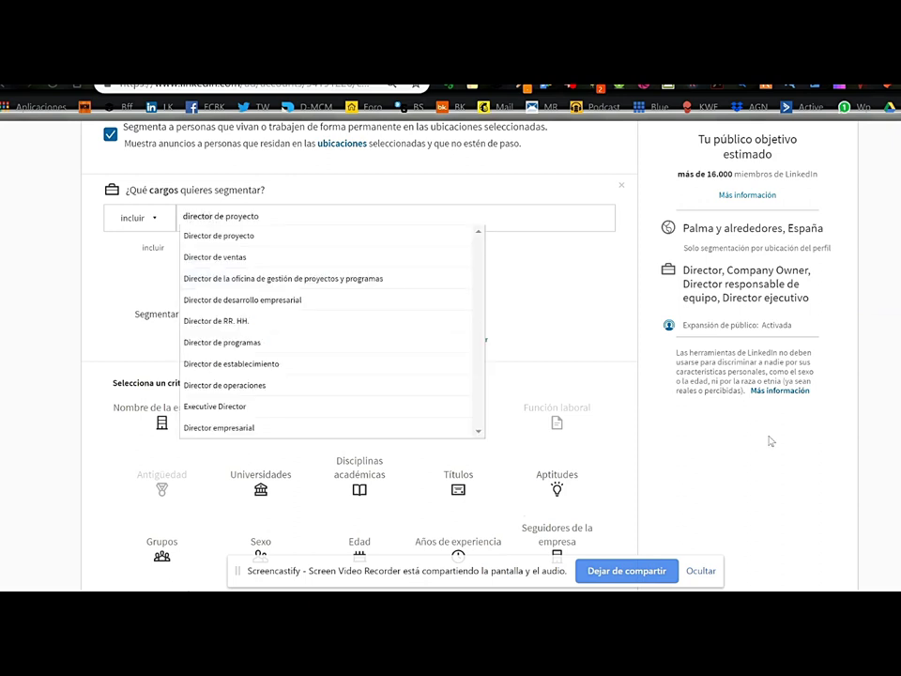
pyautogui.press('Down')
pyautogui.press('Down')
pyautogui.press('Down')
pyautogui.press('Down')
pyautogui.press('Down')
pyautogui.press('Down')
pyautogui.press('Down')
pyautogui.press('Down')
pyautogui.press('Down')
pyautogui.press('Return')
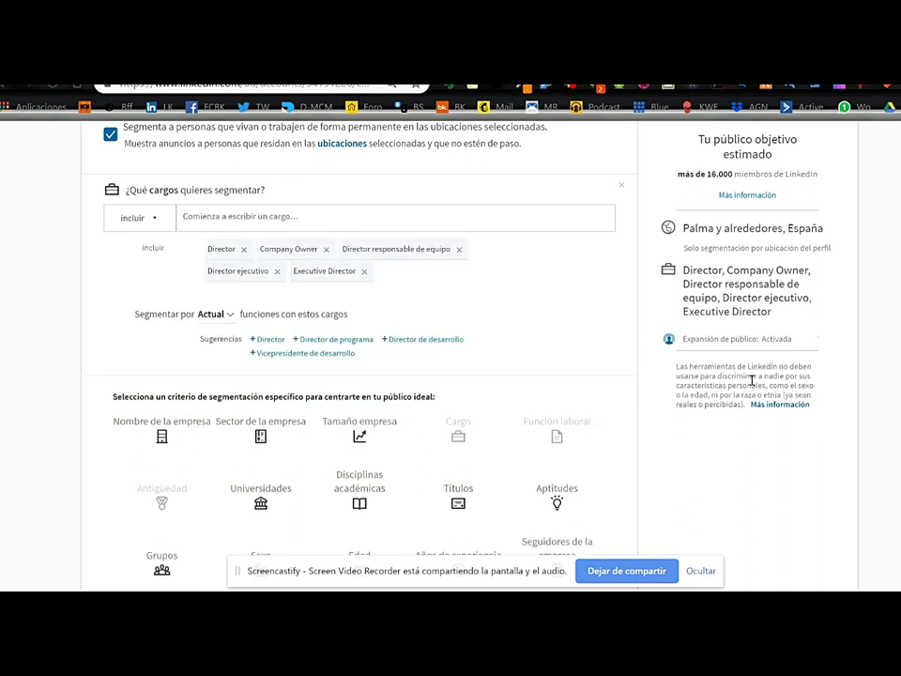
# - Search the job titles for "director de proyecto" and include Dirección in the targeting
pyautogui.write('director de proyecto')
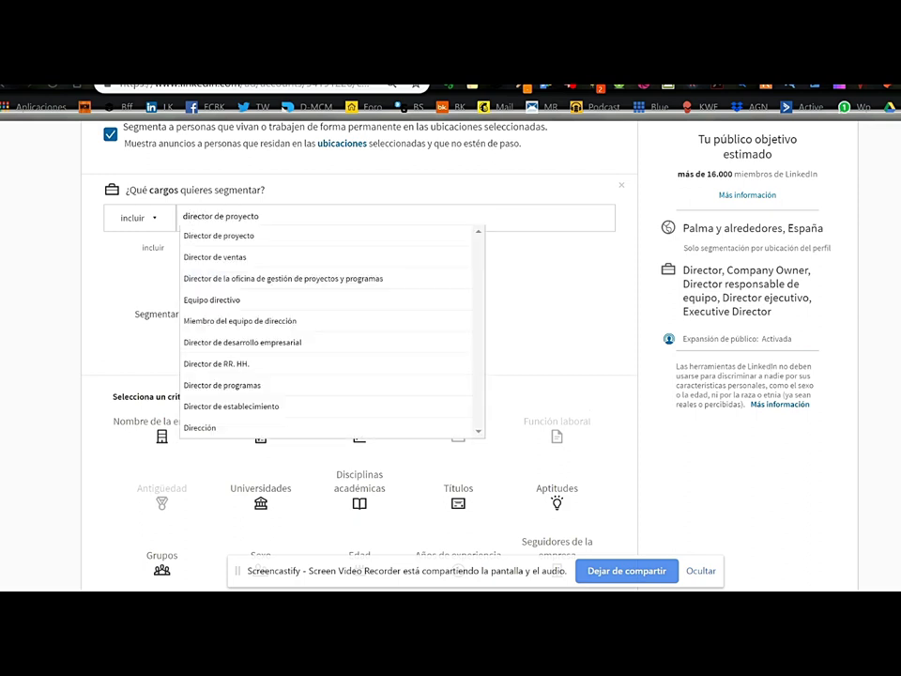
pyautogui.press('Down')
pyautogui.press('Down')
pyautogui.press('Down')
pyautogui.press('Down')
pyautogui.press('Down')
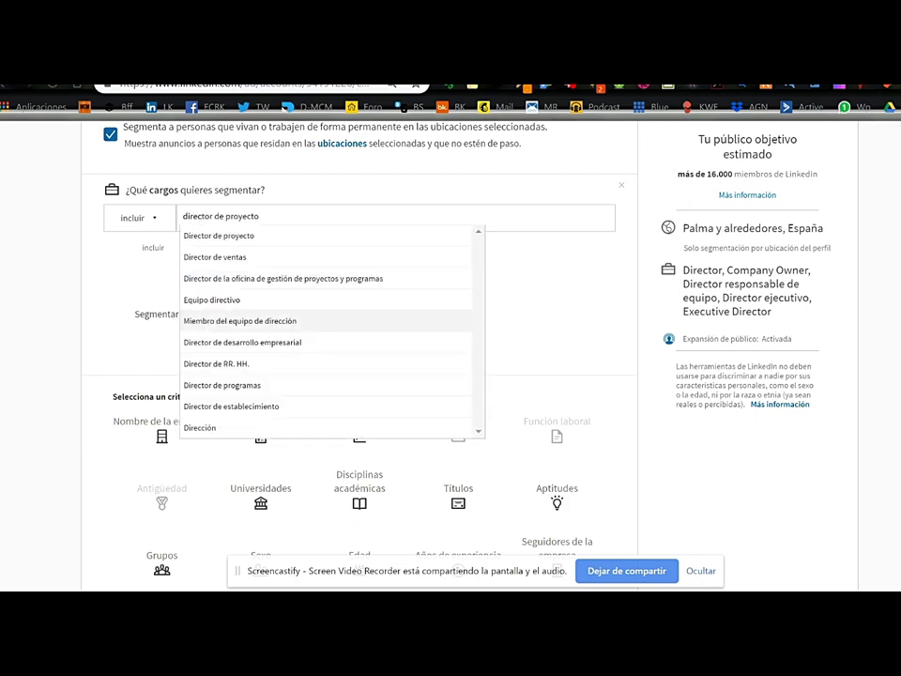
pyautogui.press('Down')
pyautogui.press('Down')
pyautogui.press('Down')
pyautogui.press('Down')
pyautogui.press('Down')
pyautogui.press('Return')
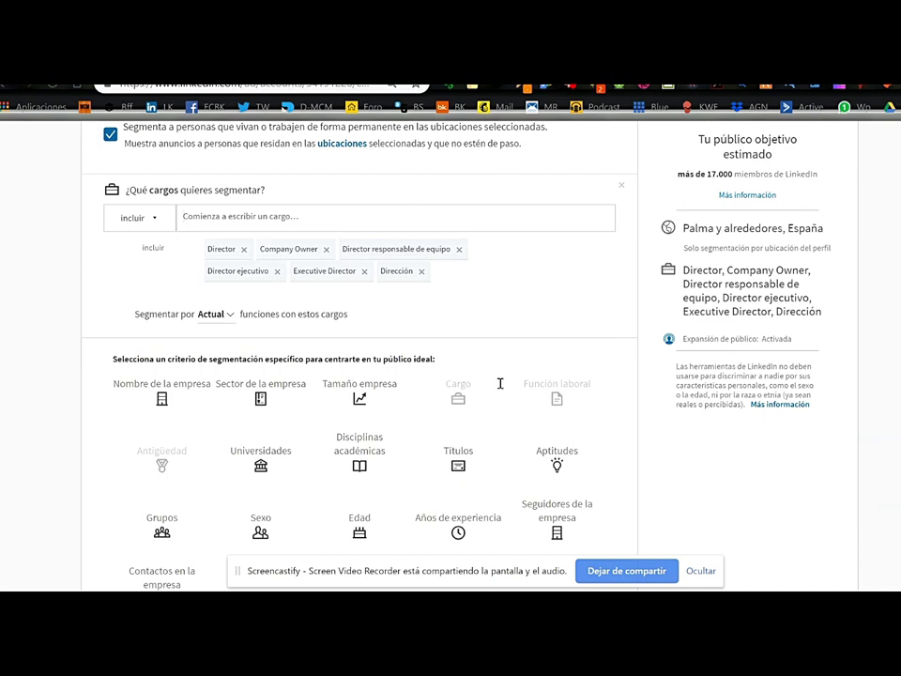
# - Search the job titles for "director de proyecto" again and include Director empresarial
pyautogui.write('director de proyecto')
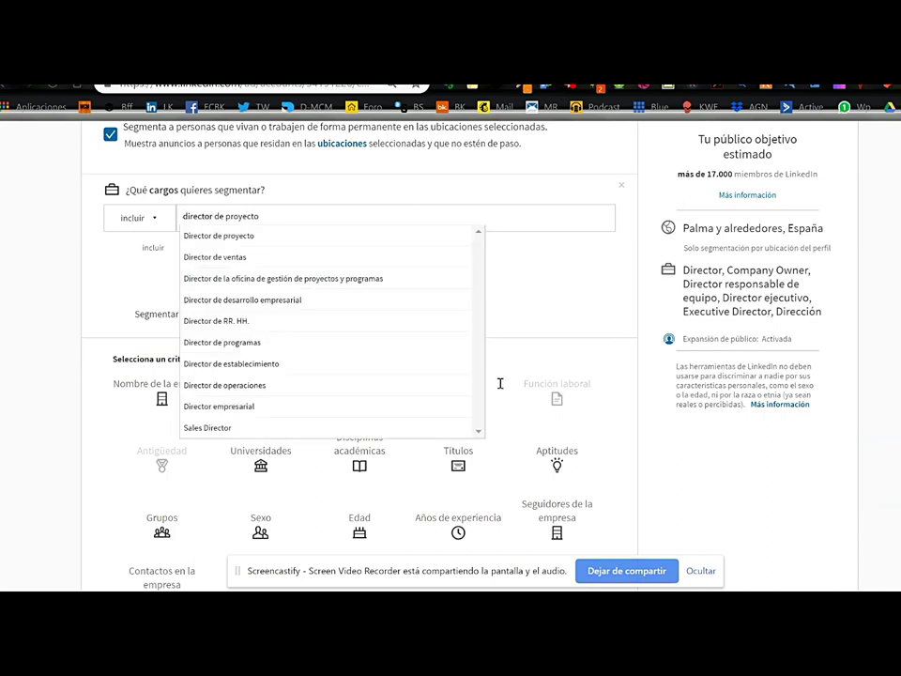
pyautogui.press('Down')
pyautogui.press('Down')
pyautogui.press('Down')
pyautogui.press('Down')
pyautogui.press('Down')
pyautogui.press('Down')
pyautogui.press('Down')
pyautogui.press('Down')
pyautogui.press('Down')
pyautogui.press('Return')
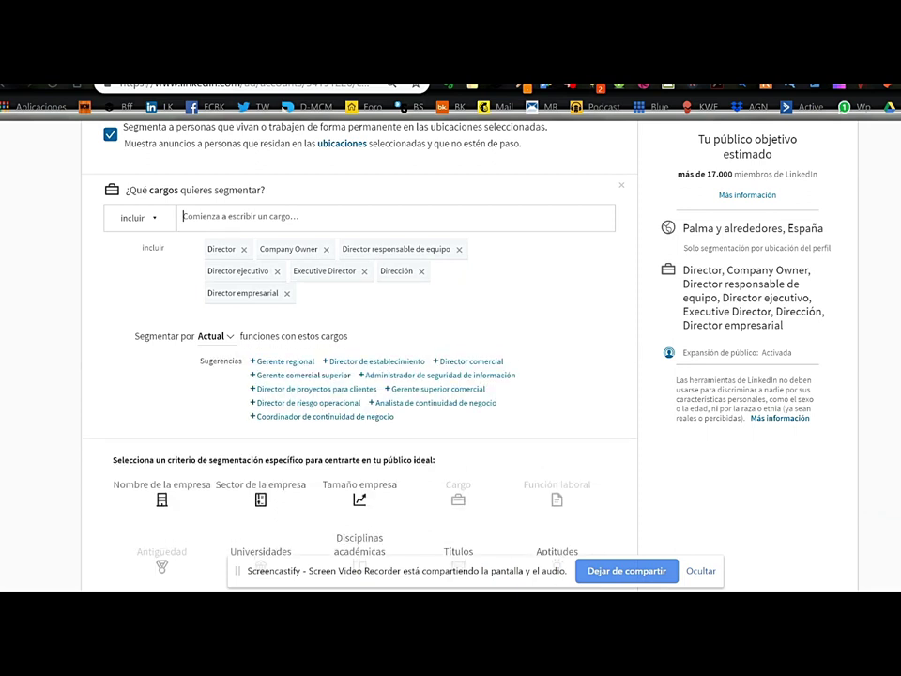
# - Add the suggested job titles Gerente regional, Director de establecimiento and Coordinador de continuidad de negocio to the targeting
pyautogui.click(281, 362)
pyautogui.click(372, 361)
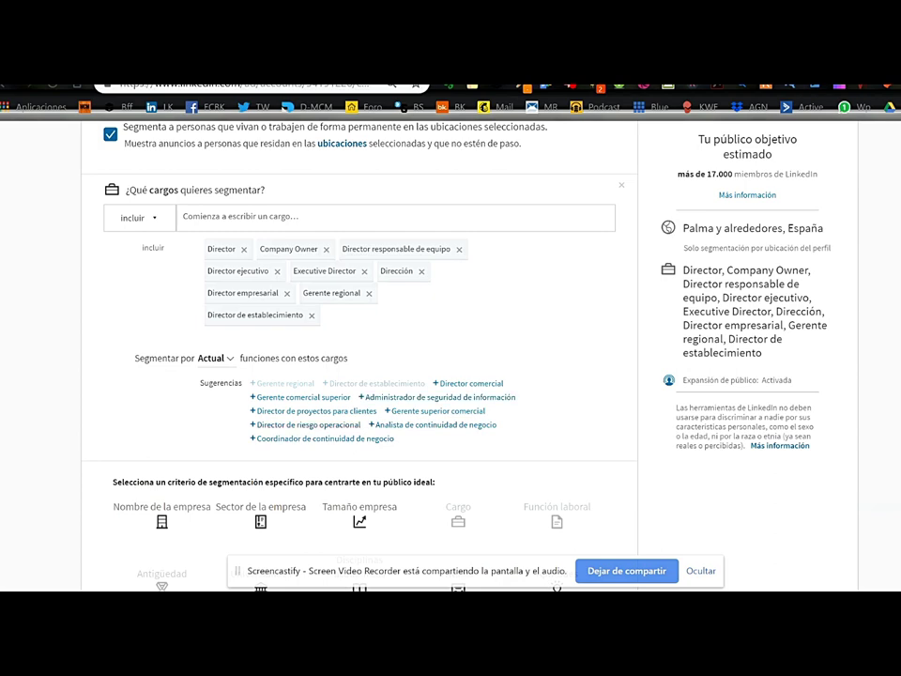
pyautogui.click(323, 438)
# - Review the remaining audience settings and continue to the budget and scheduling step
pyautogui.scroll(-6, 357, 356)
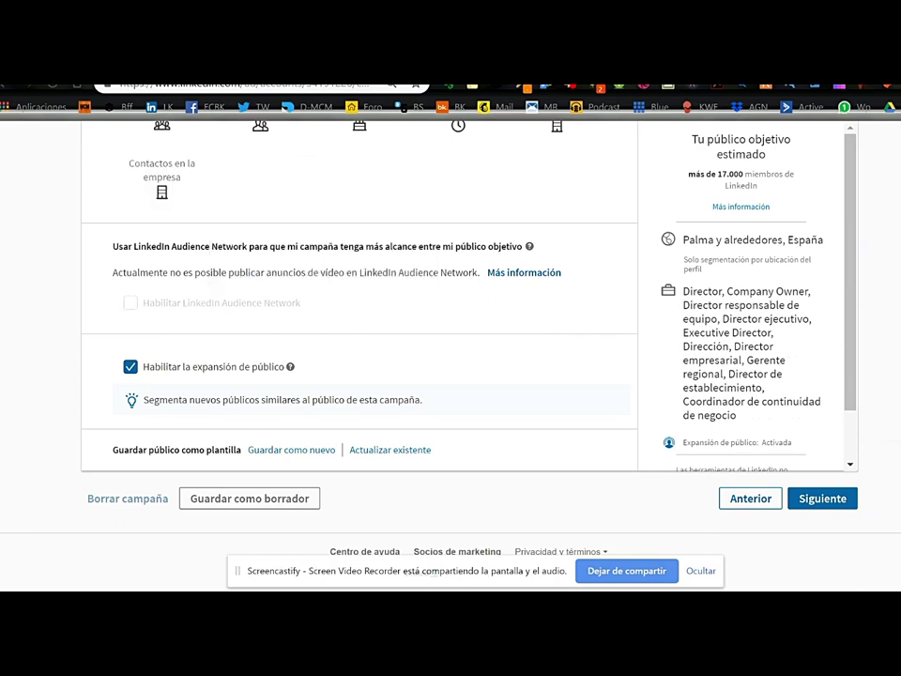
pyautogui.scroll(5, 357, 356)
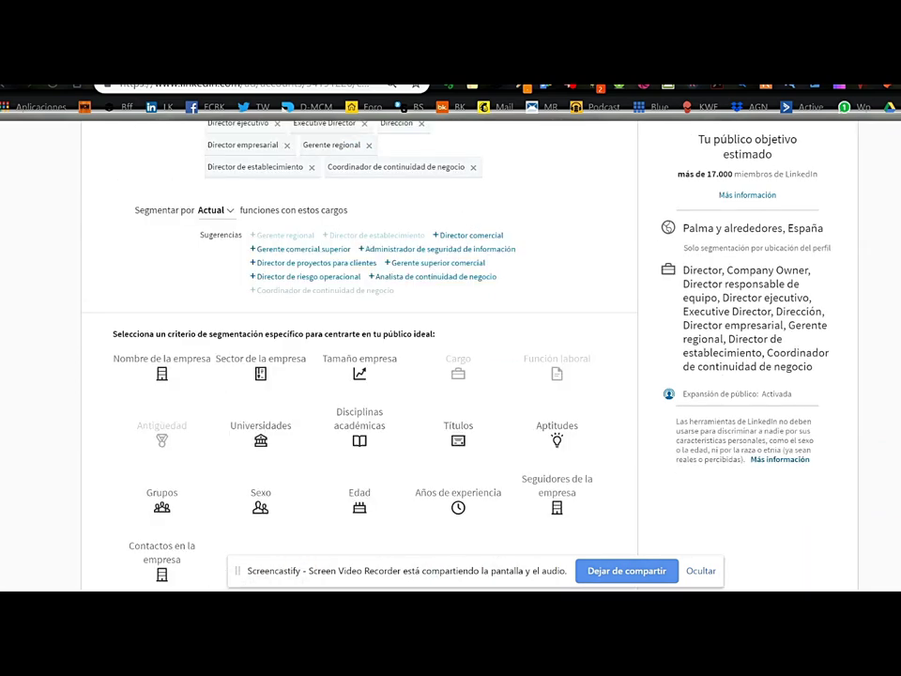
pyautogui.scroll(-5, 458, 235)
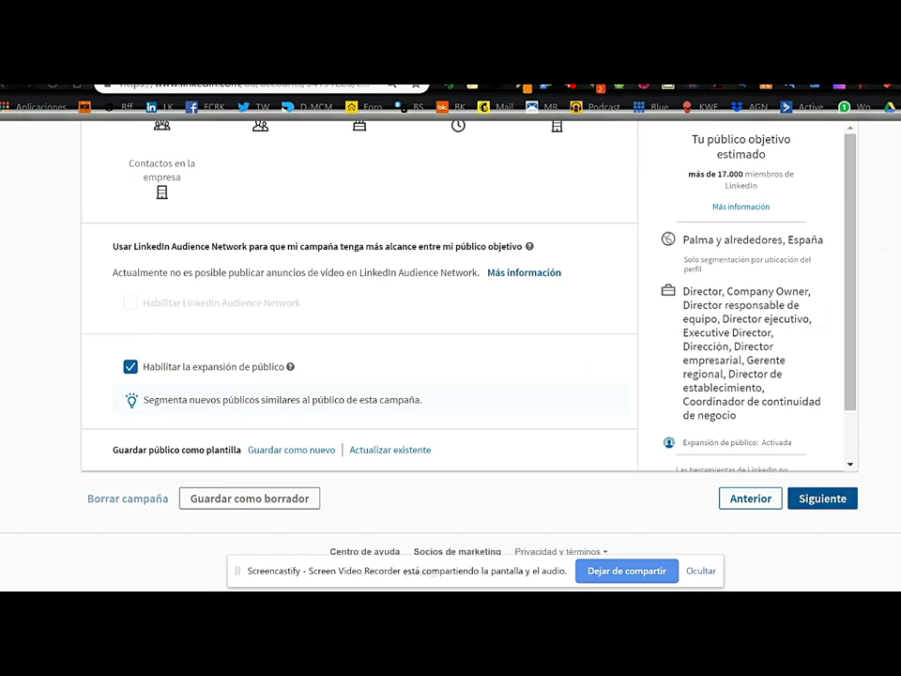
pyautogui.click(822, 498)
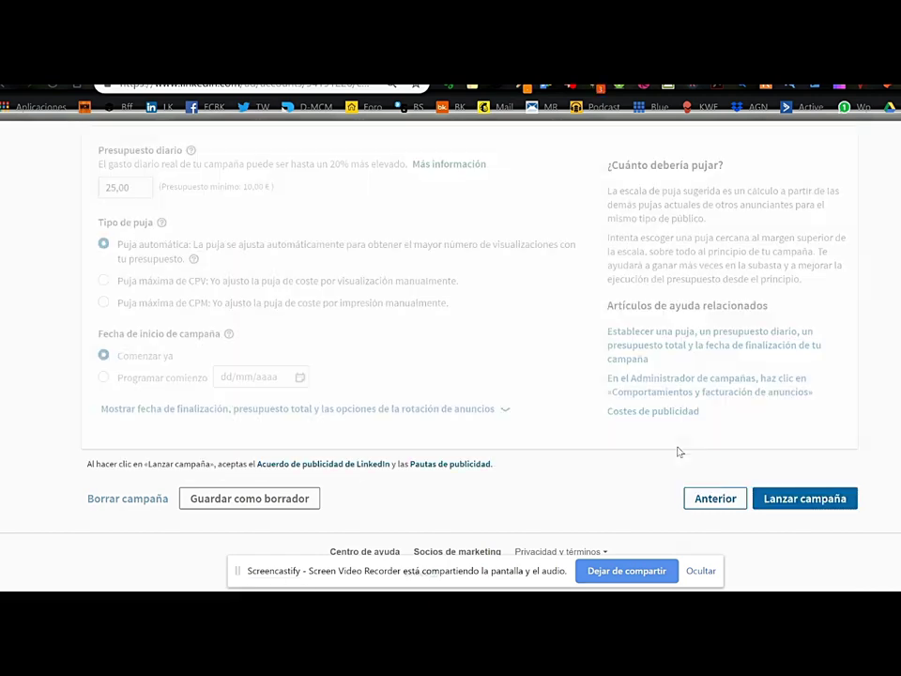
# - Set the campaign's daily budget to 10 euros
pyautogui.scroll(2, 692, 521)
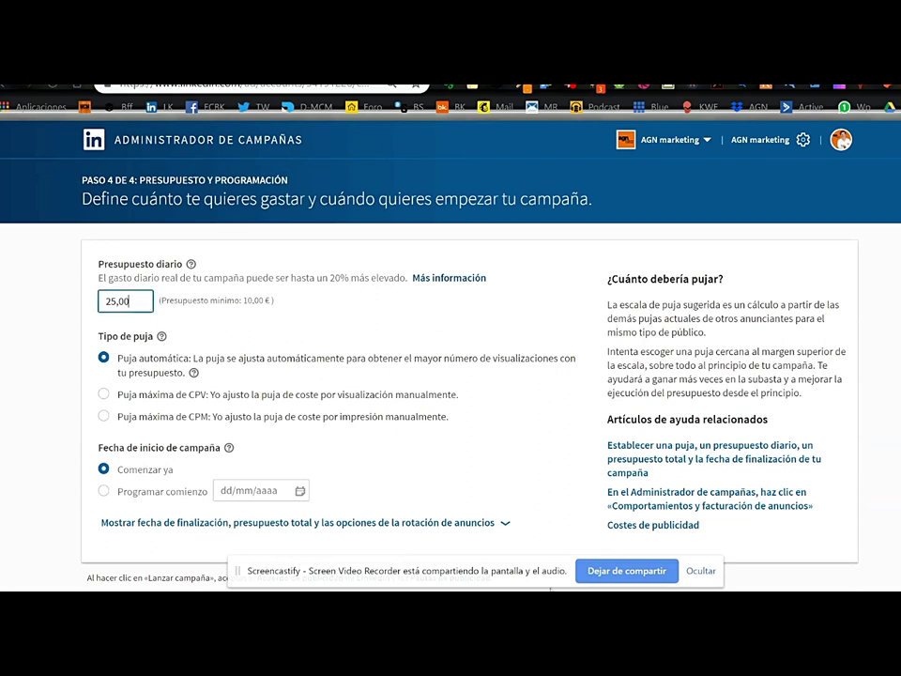
pyautogui.press('BackSpace')
pyautogui.press('BackSpace')
pyautogui.press('BackSpace')
pyautogui.press('BackSpace')
pyautogui.press('BackSpace')
pyautogui.write('10')
pyautogui.click(849, 578)
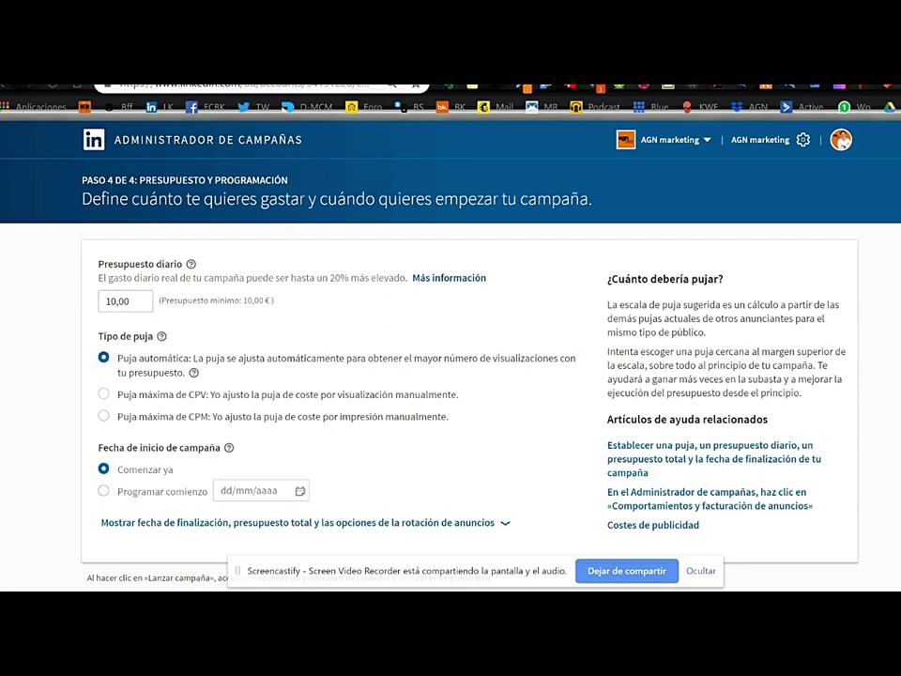
# - Show the end date, total budget and ad rotation options and set the campaign's end date to 17/2/2019
pyautogui.scroll(-1, 450, 375)
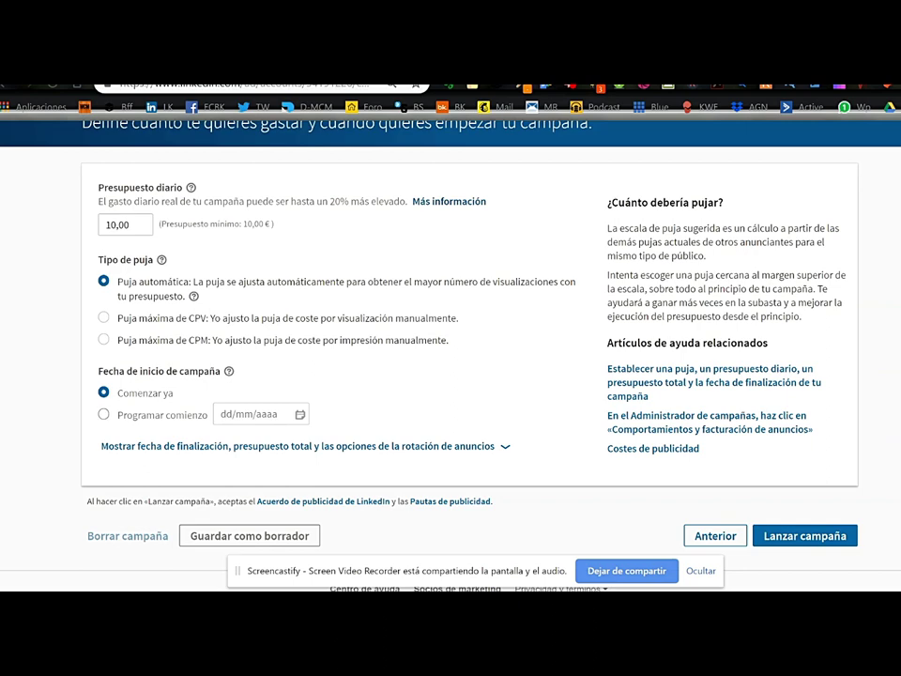
pyautogui.click(298, 446)
pyautogui.scroll(-2, 298, 445)
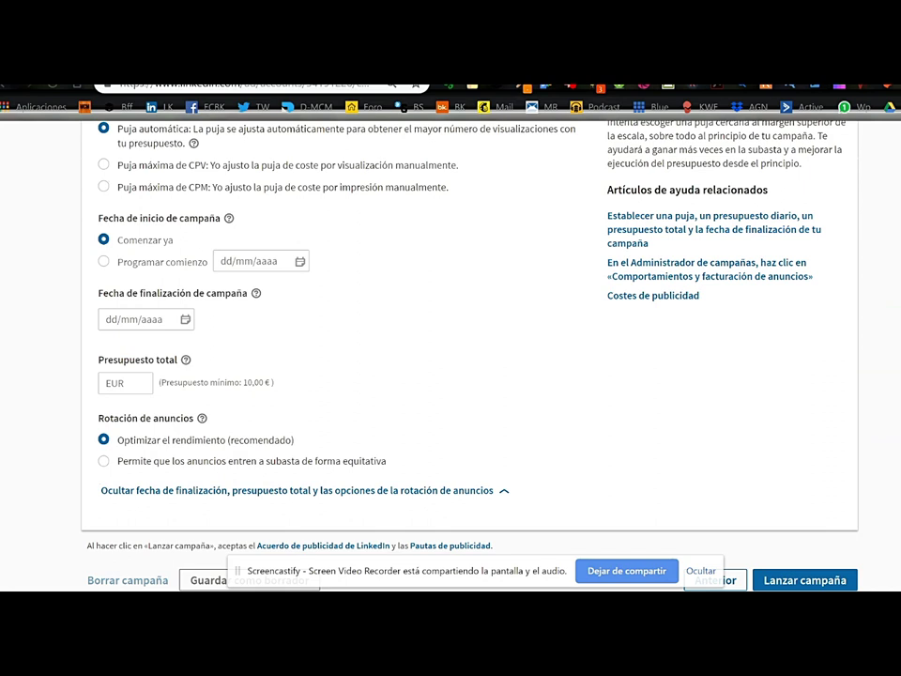
pyautogui.click(141, 319)
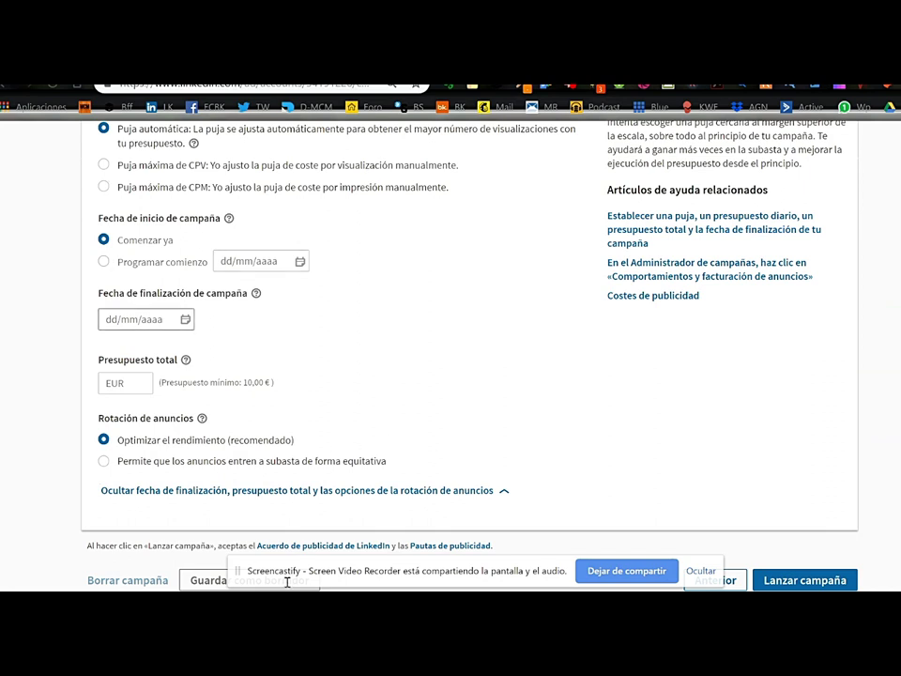
pyautogui.click(141, 319)
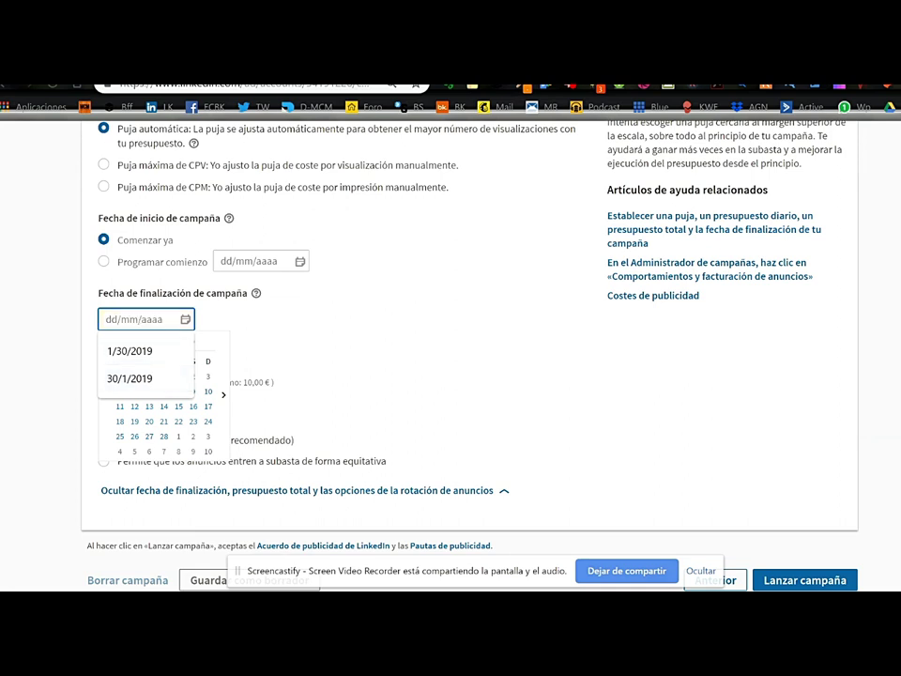
pyautogui.press('Escape')
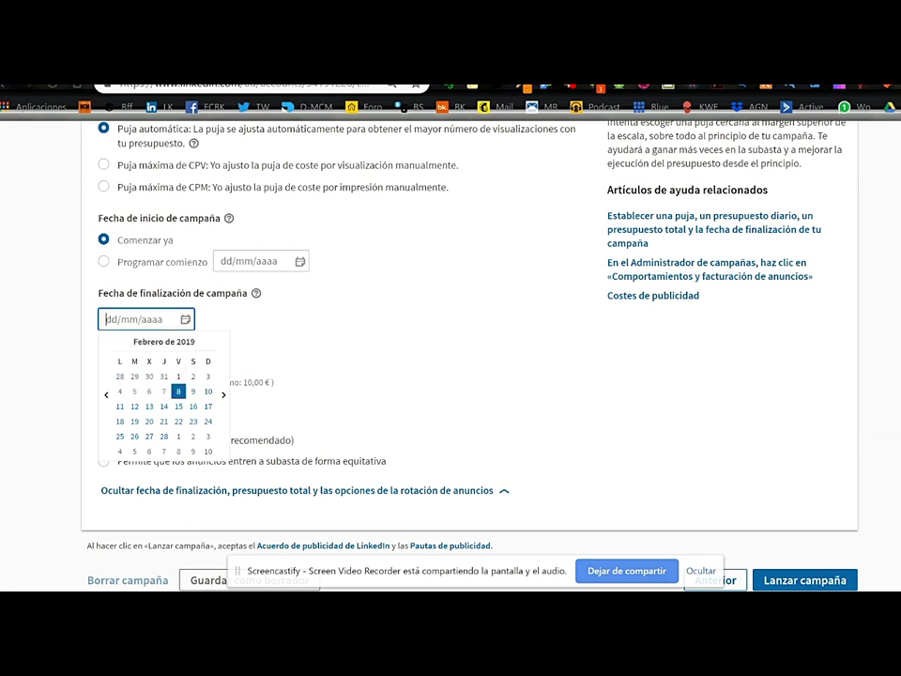
pyautogui.click(208, 407)
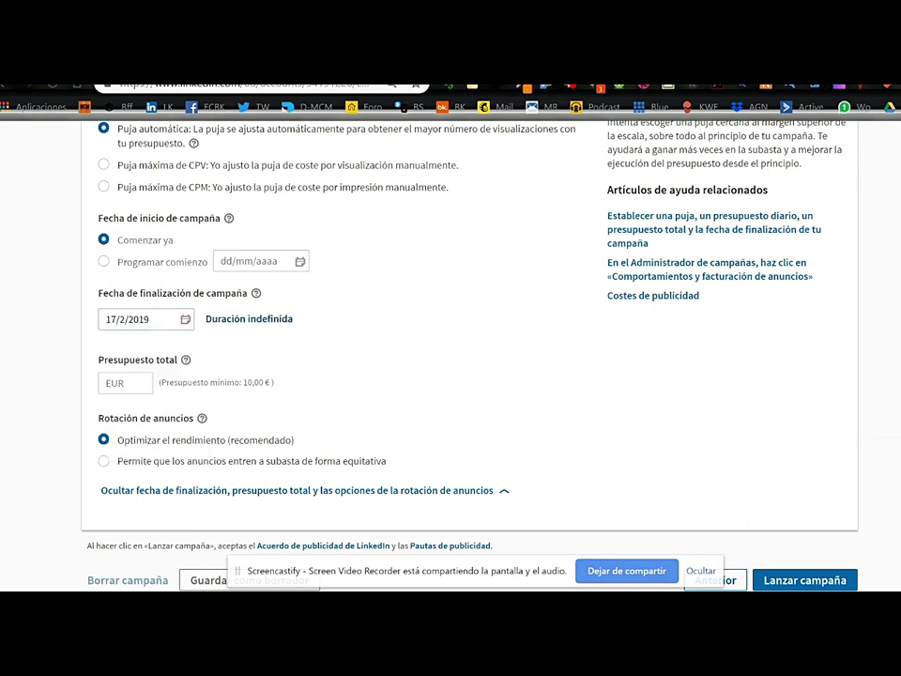
# - Set the campaign's total budget to 70 euros
pyautogui.click(125, 383)
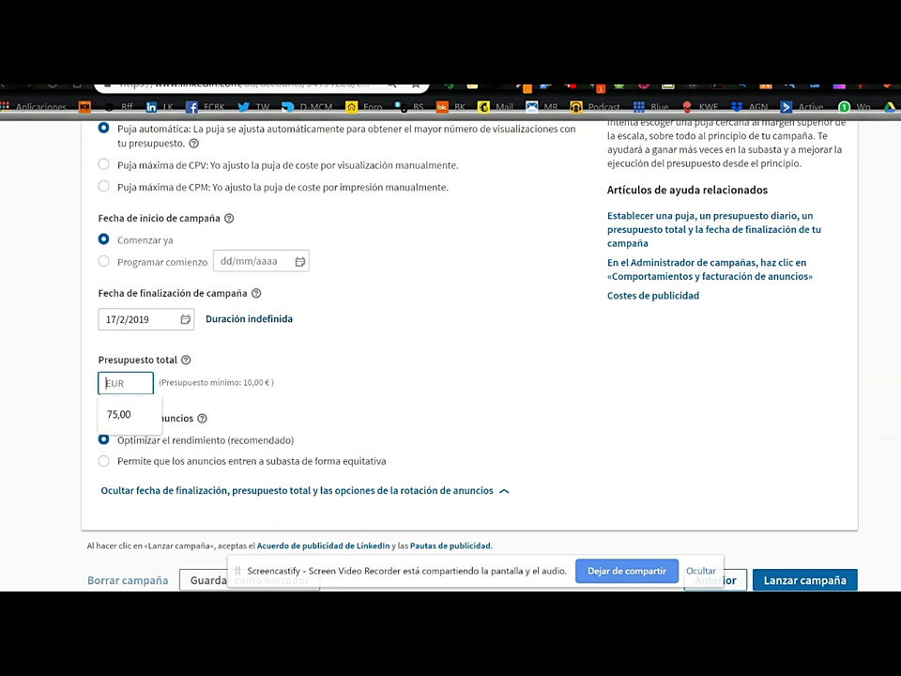
pyautogui.write('70')
pyautogui.press('Tab')
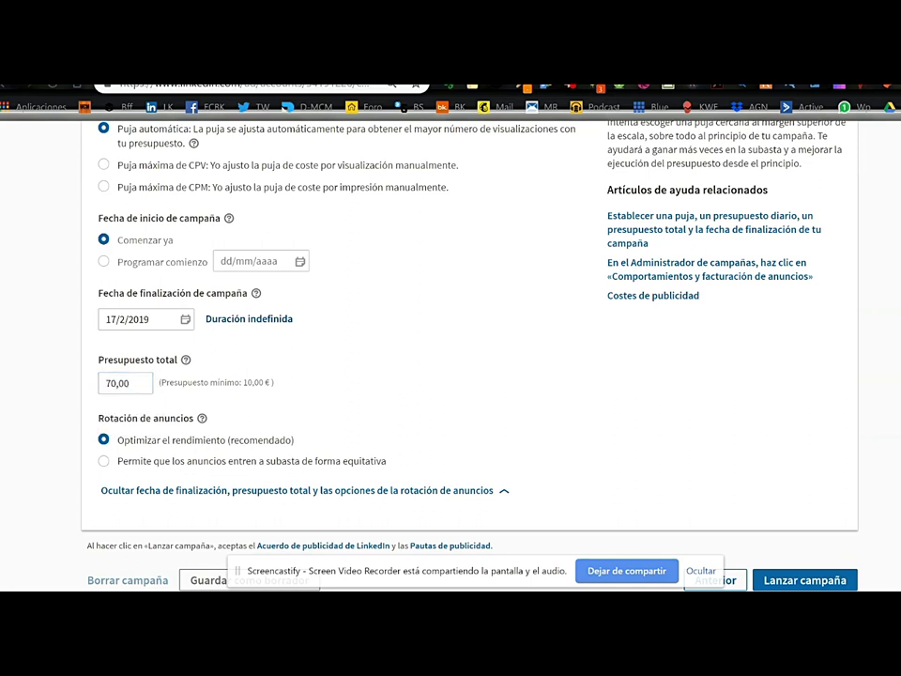
# - Launch the campaign and look over its ad on the campaign page
pyautogui.scroll(-1, 451, 348)
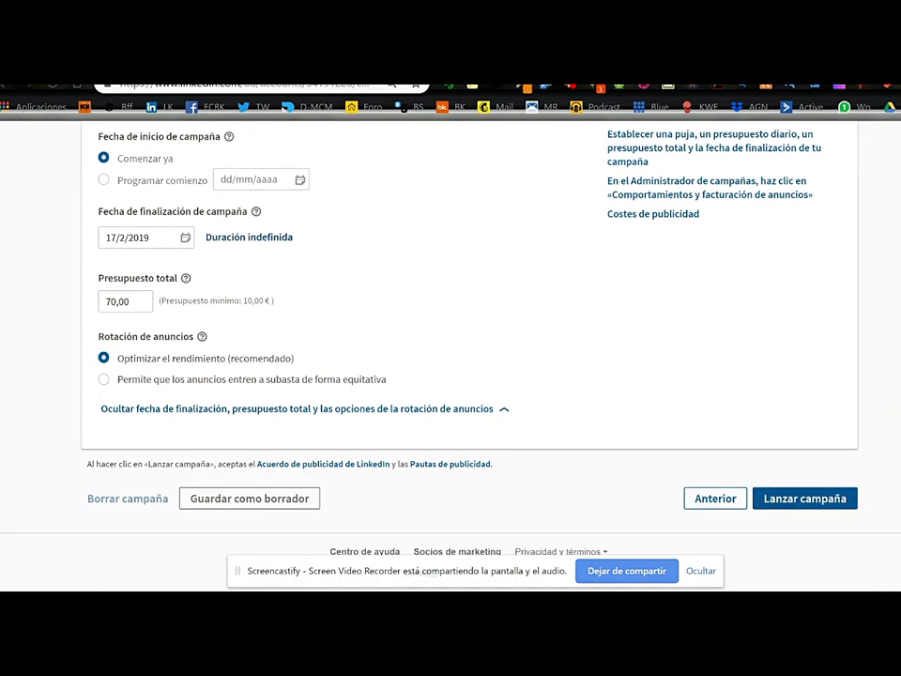
pyautogui.click(805, 498)
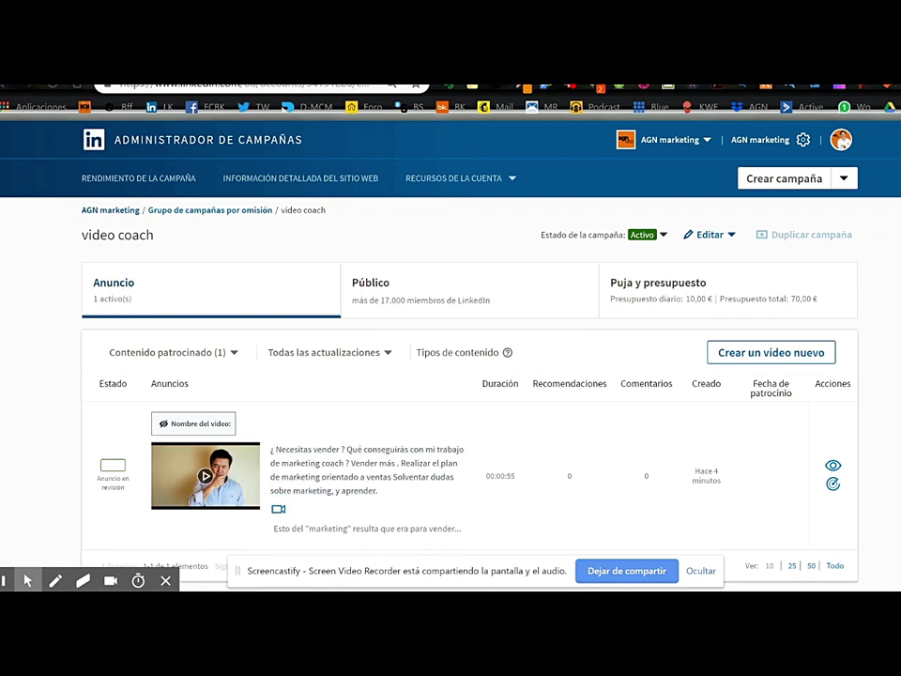
pyautogui.scroll(-1, 845, 423)
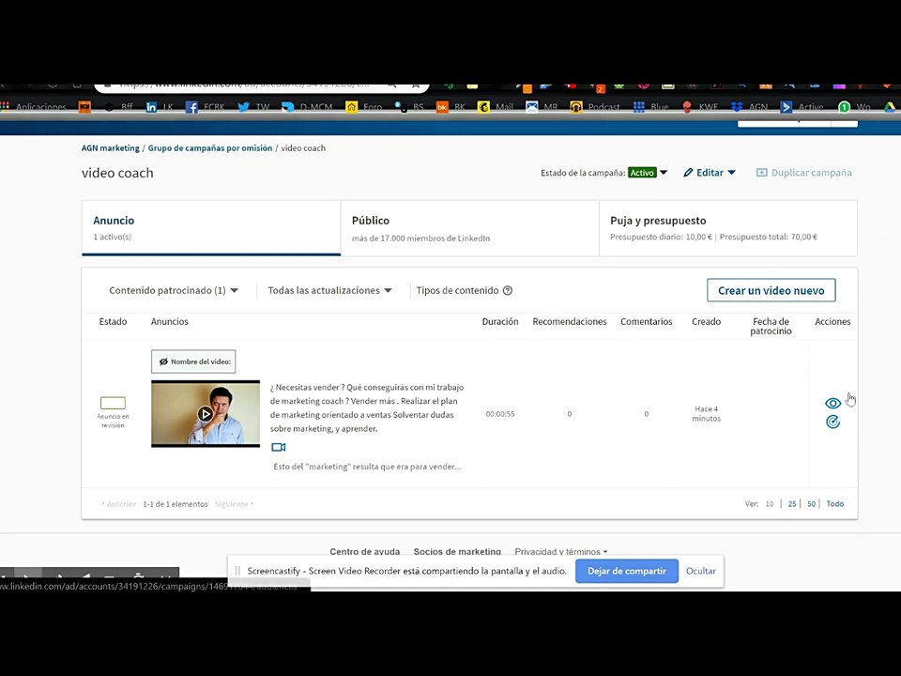